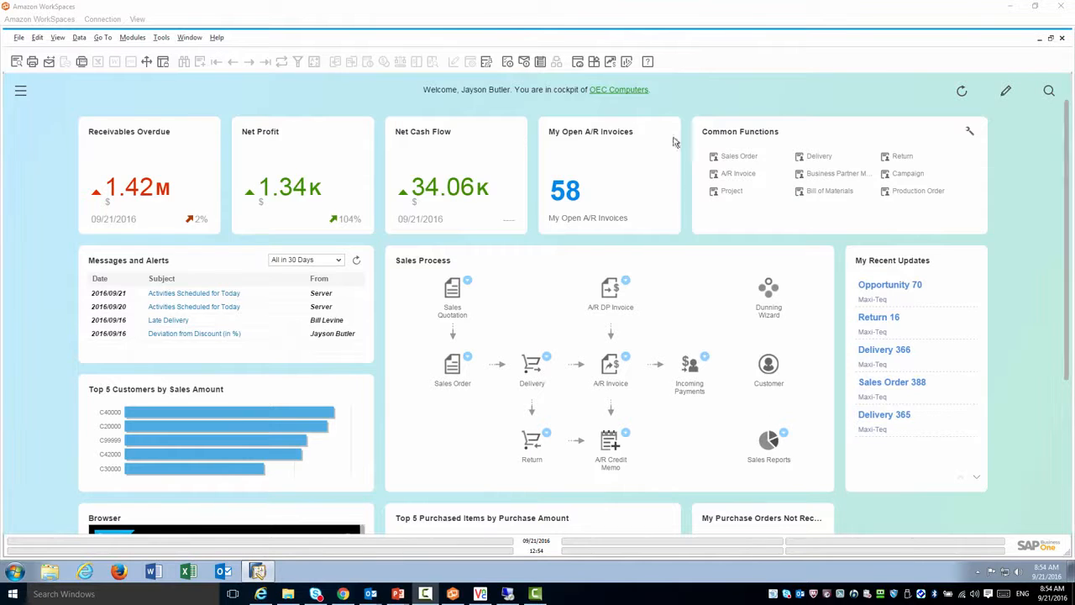
Start a new dashboard in the Pervasive Analytics Designer based on the Profitability Analysis calculation view from the Sales multi-document scenarios
left_click(628, 65)
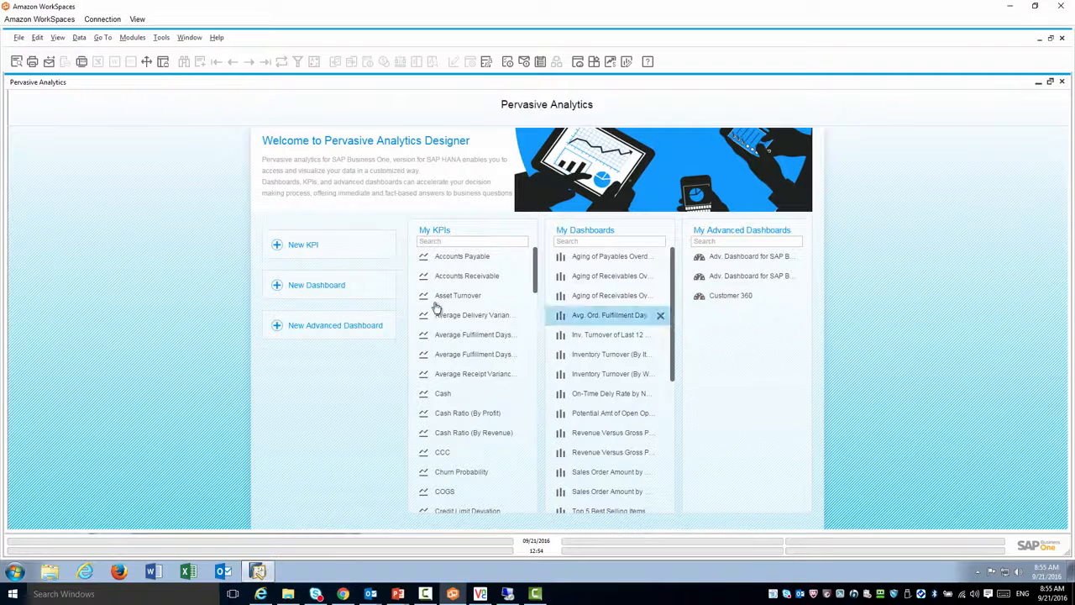
left_click(308, 286)
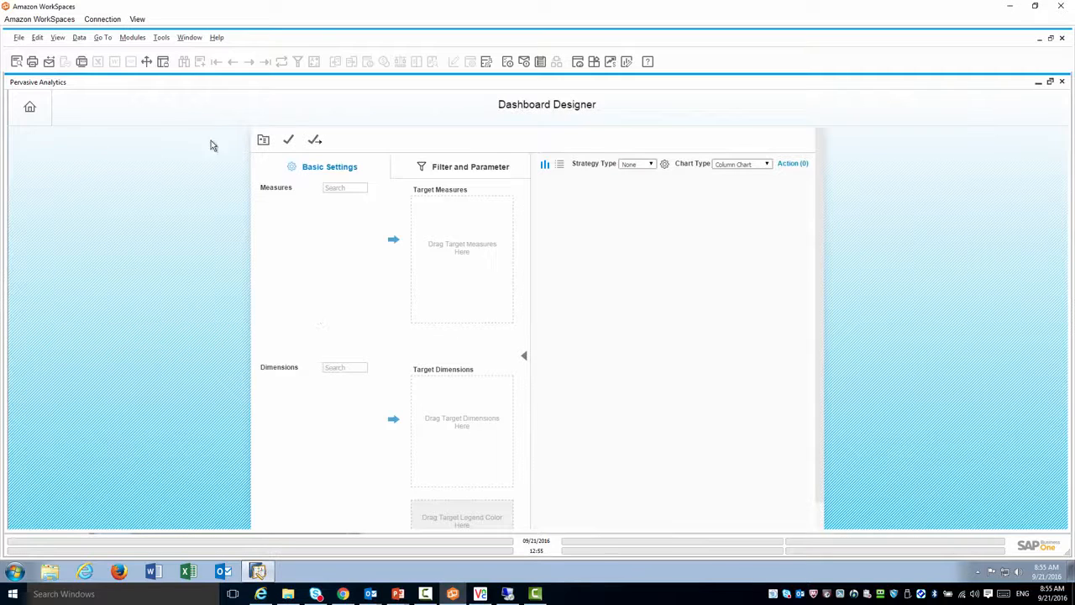
left_click(263, 141)
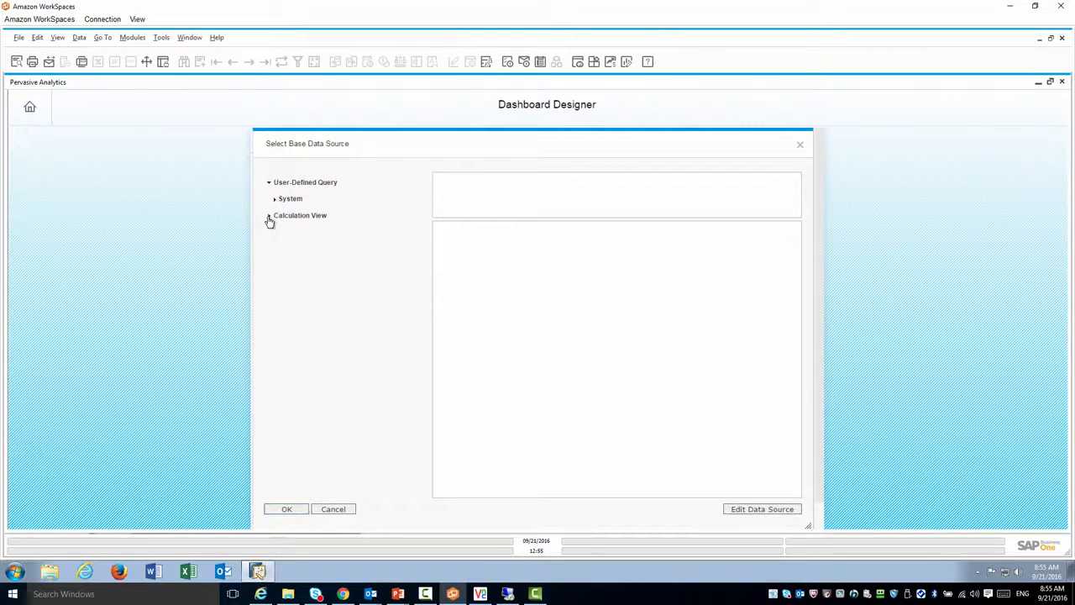
left_click(269, 216)
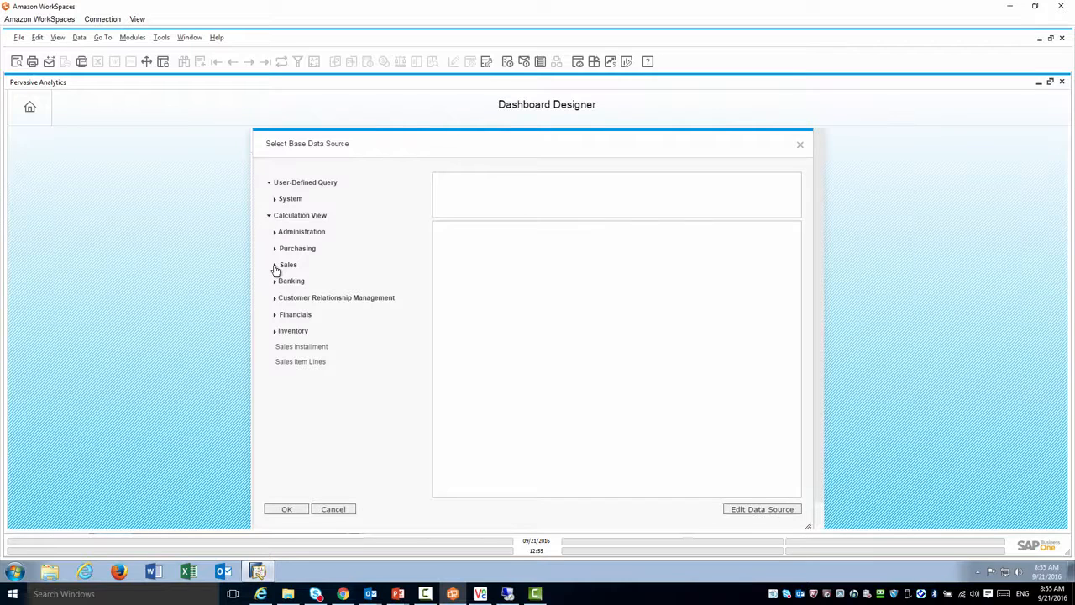
left_click(275, 265)
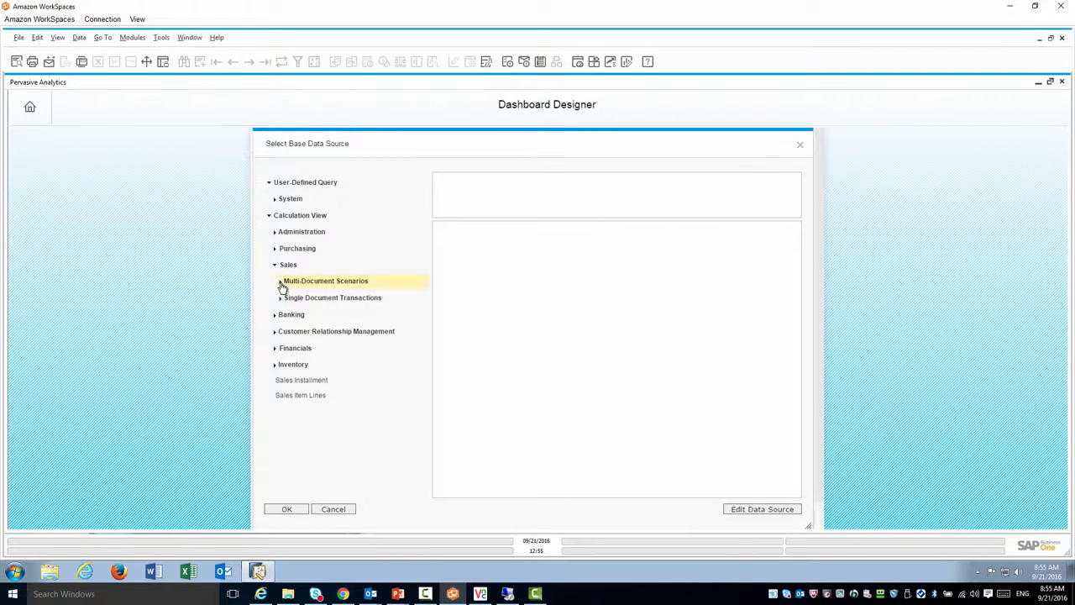
left_click(281, 282)
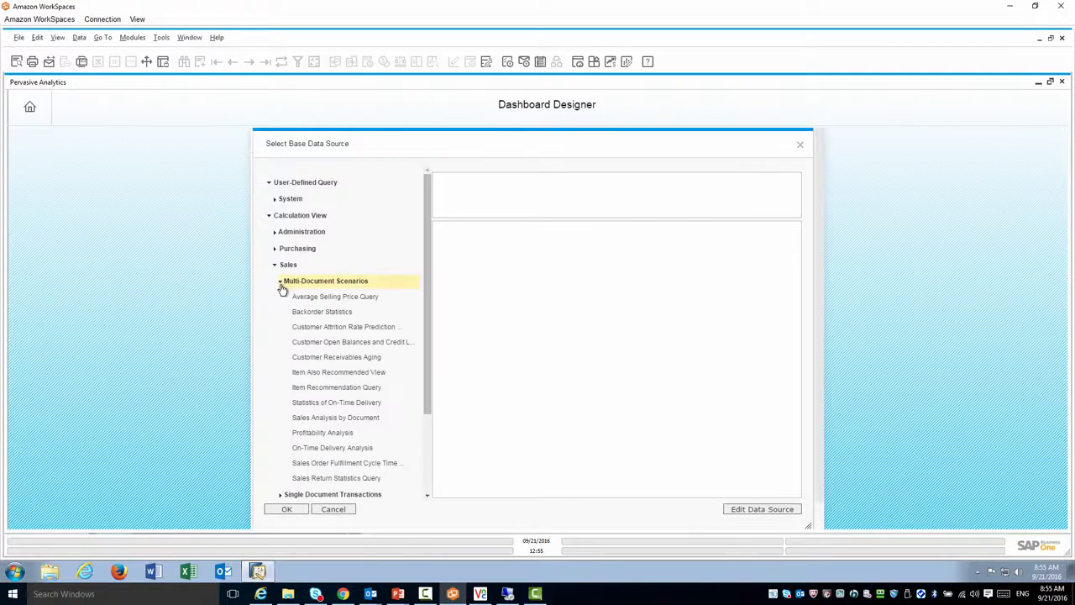
left_click(317, 434)
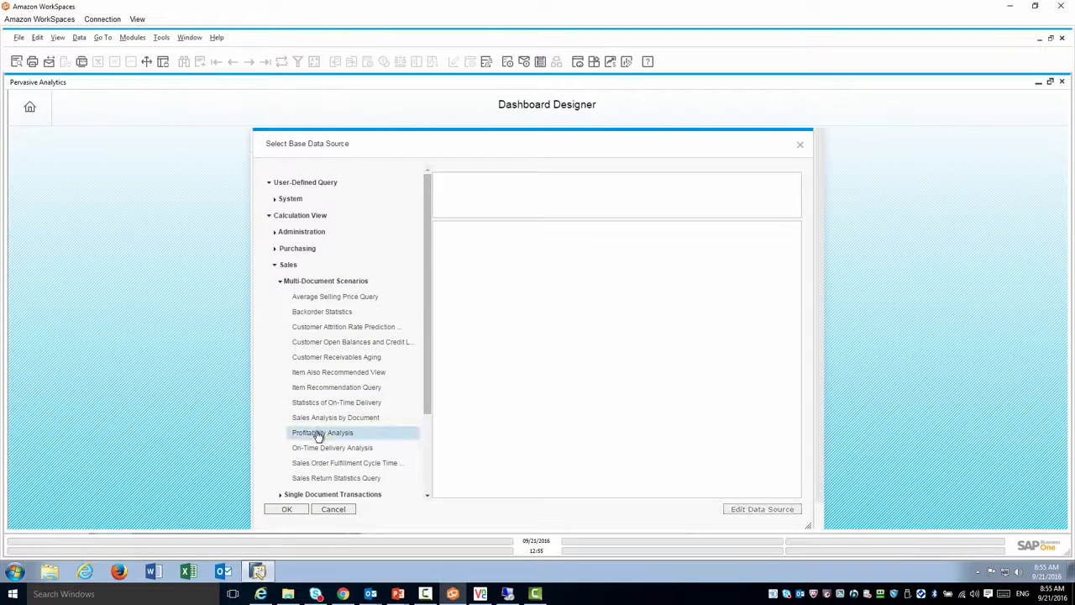
left_click(283, 509)
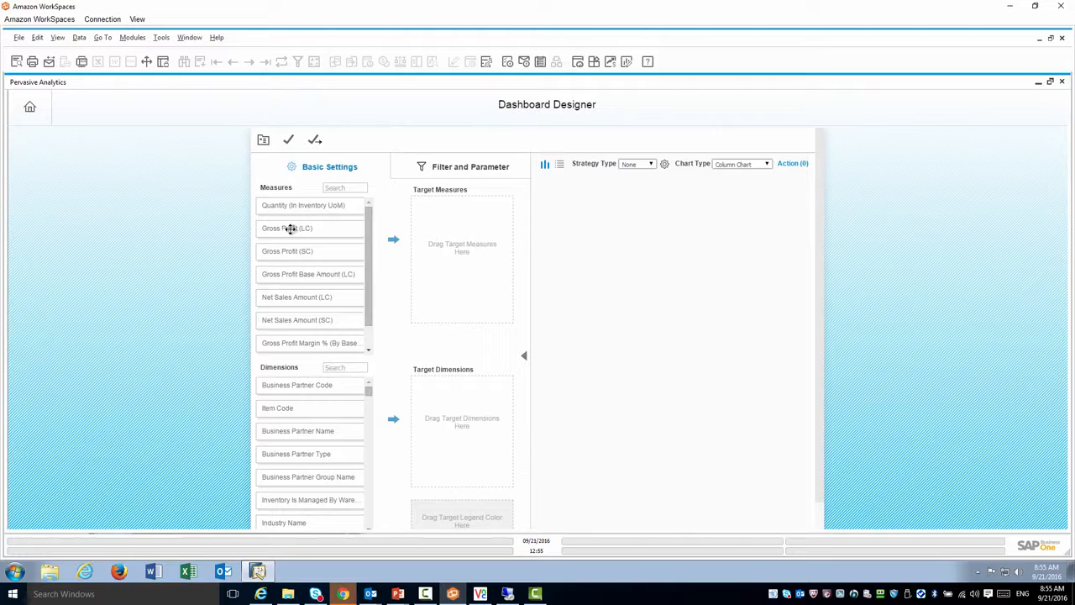
Add Gross Profit (LC) as the target measure and Posting Date as the target dimension
left_click_drag(291, 228, 444, 232)
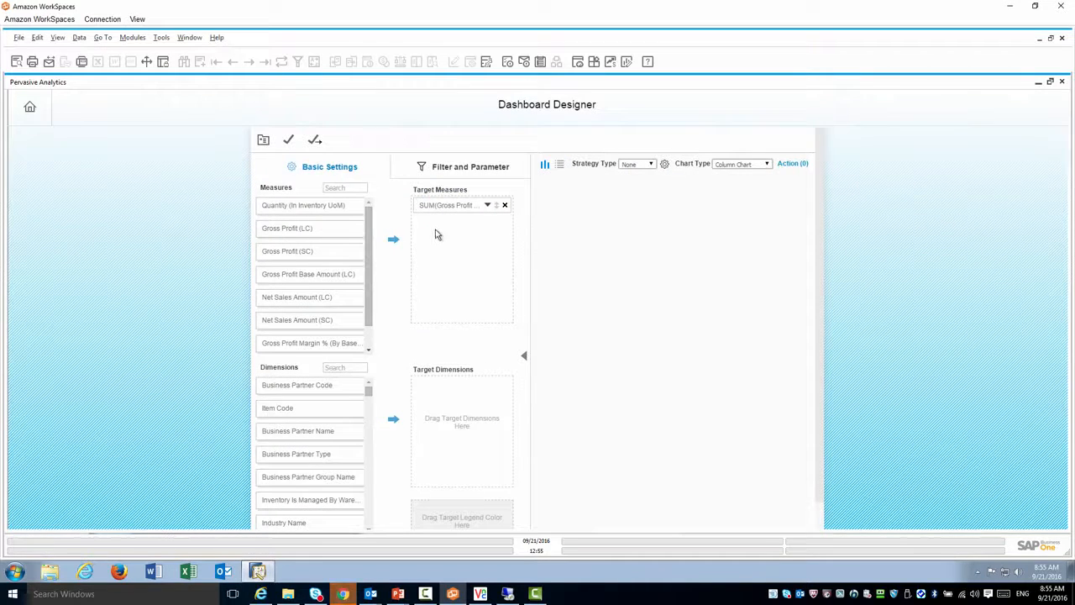
left_click(368, 430)
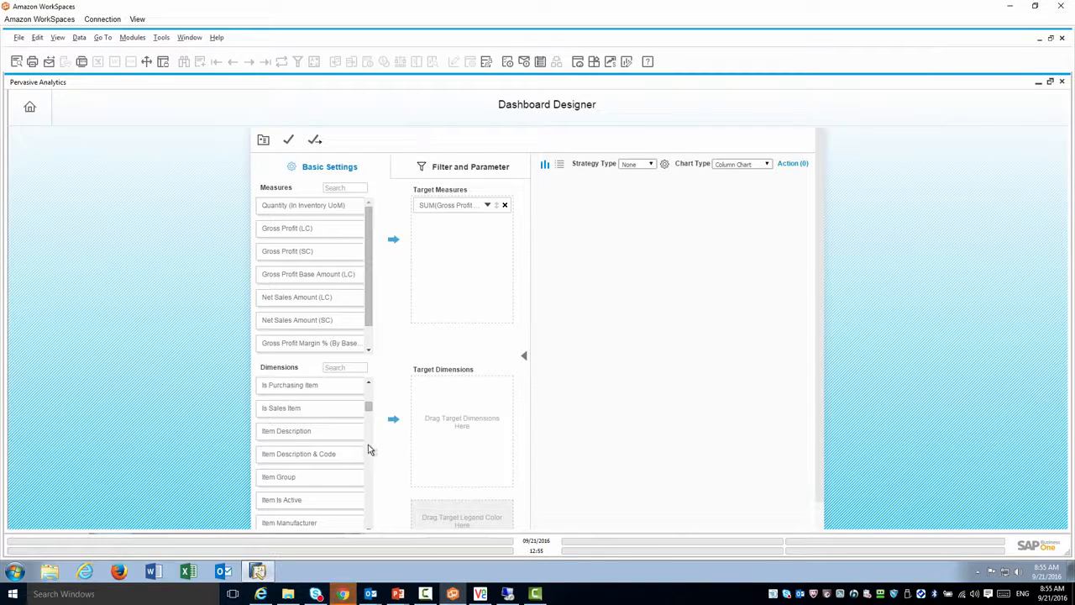
left_click(368, 444)
left_click(368, 458)
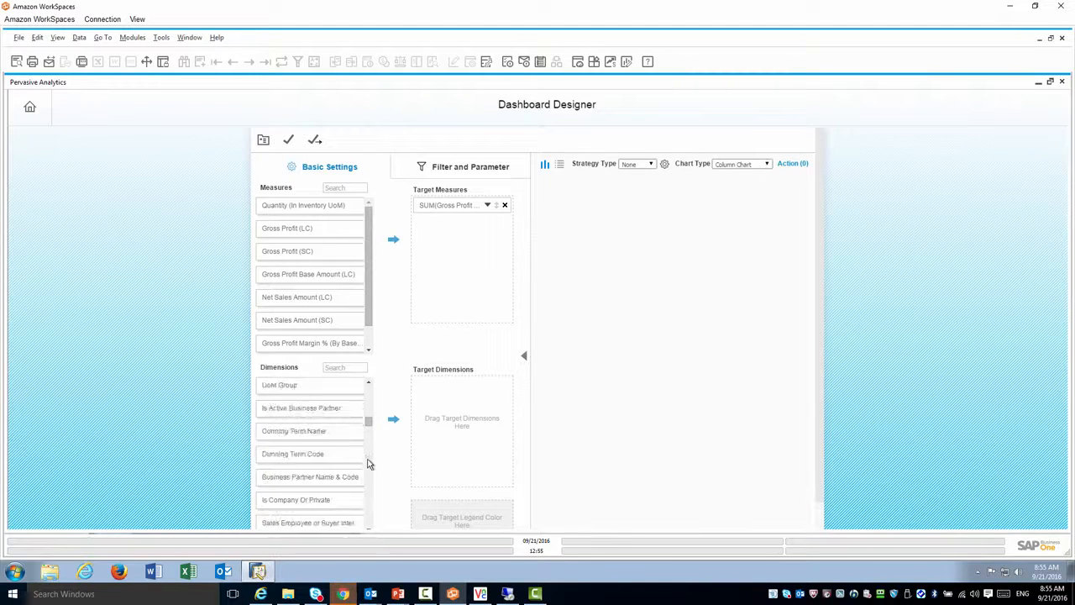
left_click(368, 464)
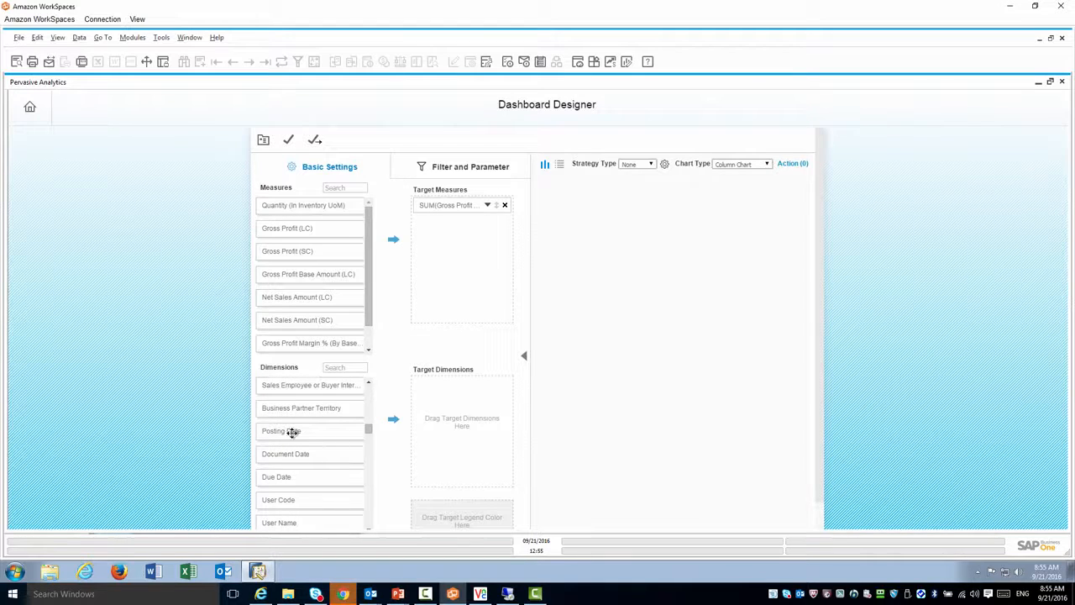
left_click_drag(291, 431, 448, 403)
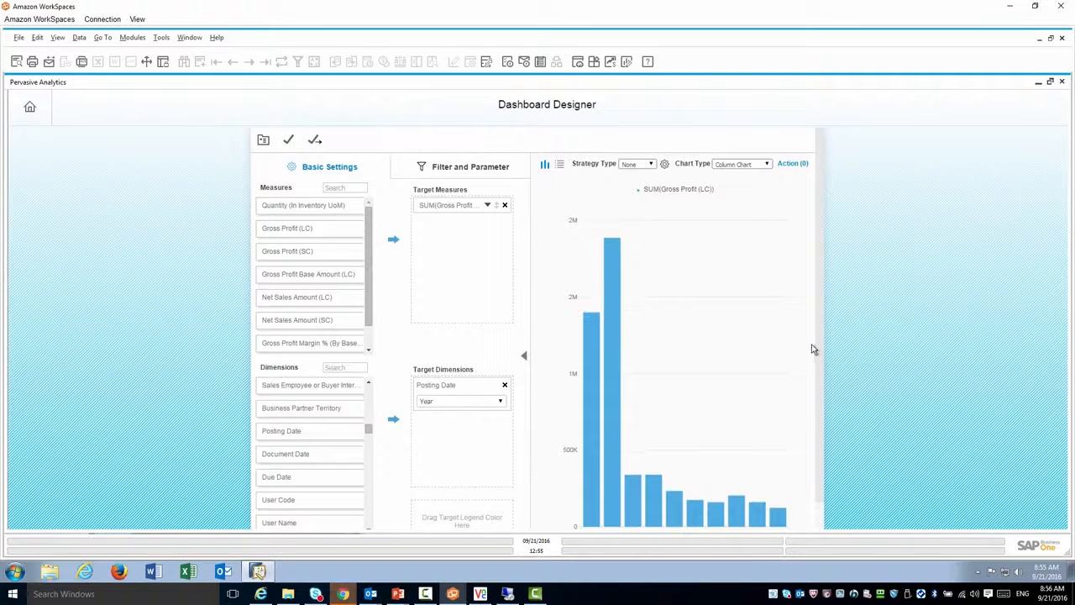
Group the Posting Date dimension by Year-Quarter and enable the time slider, narrowing its range to 2015-Q1 through 2016-Q3
scroll(818, 348, "down", 1)
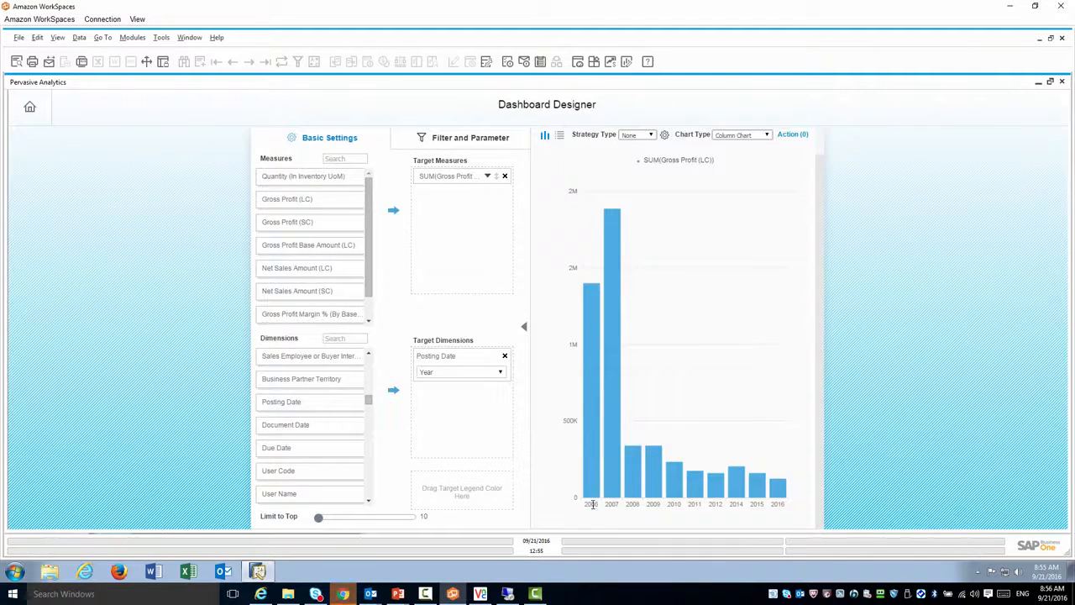
left_click(500, 373)
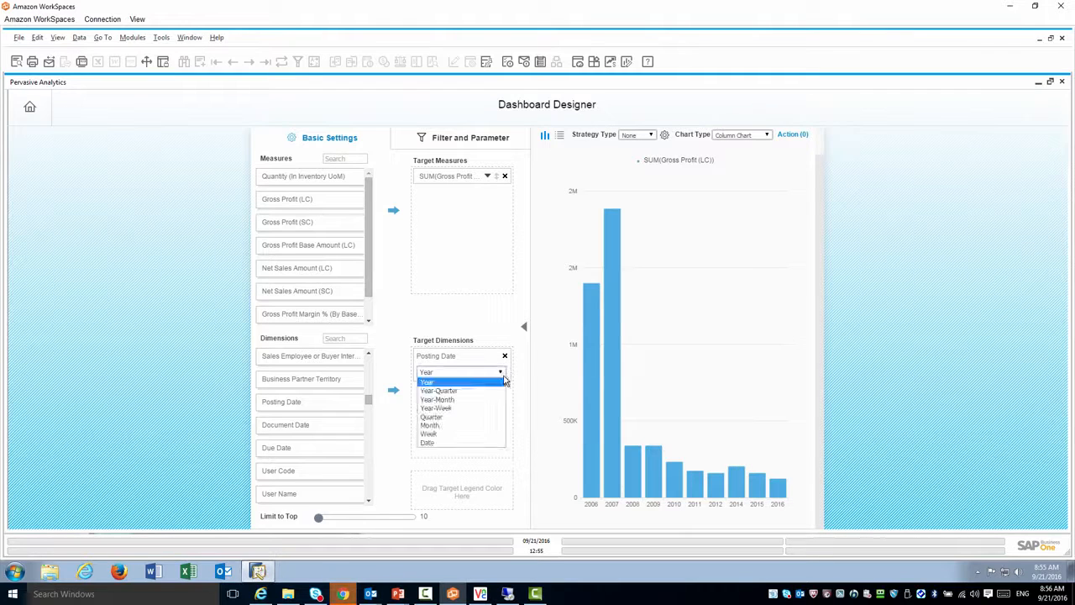
left_click(453, 392)
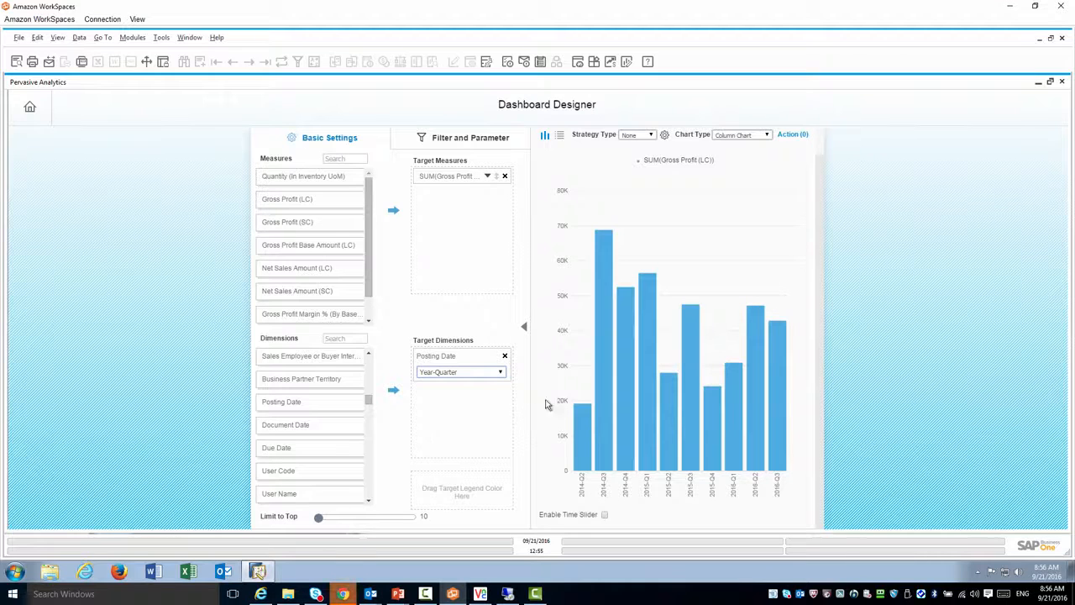
left_click(605, 515)
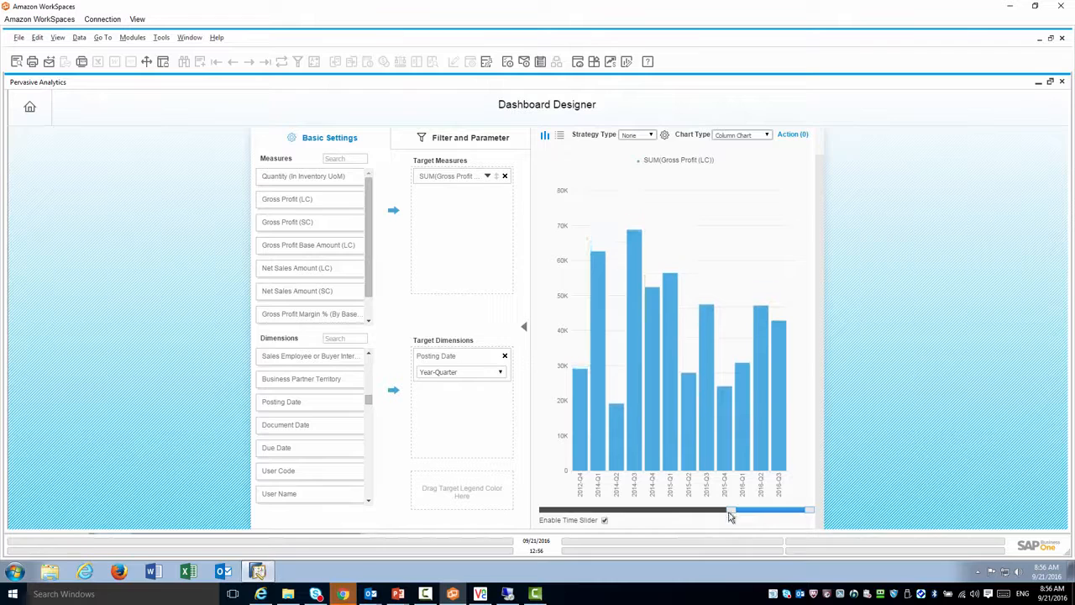
mouse_move(729, 516)
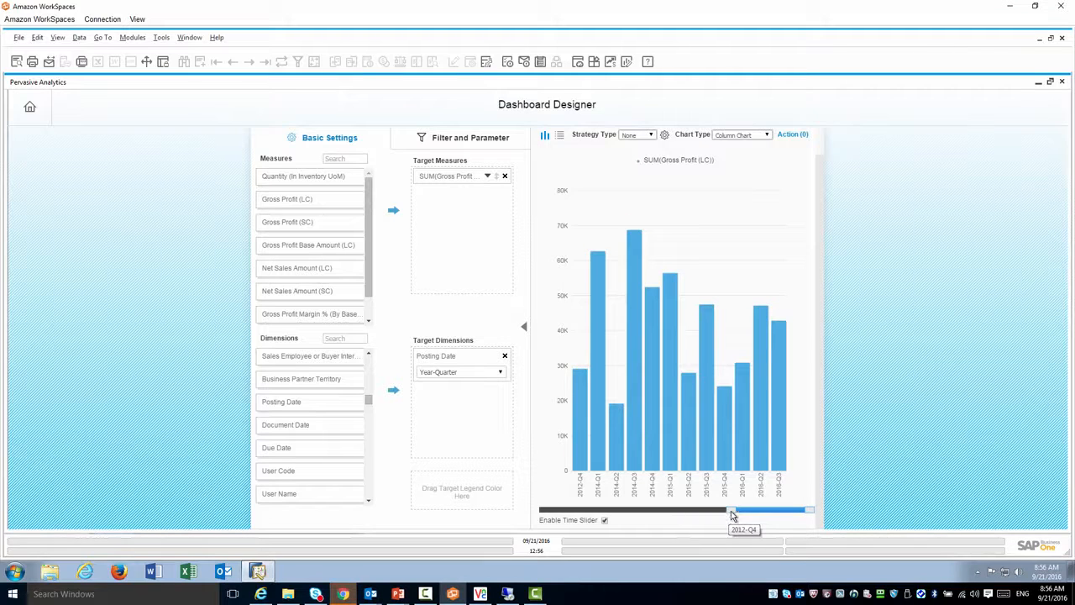
left_click_drag(731, 516, 766, 510)
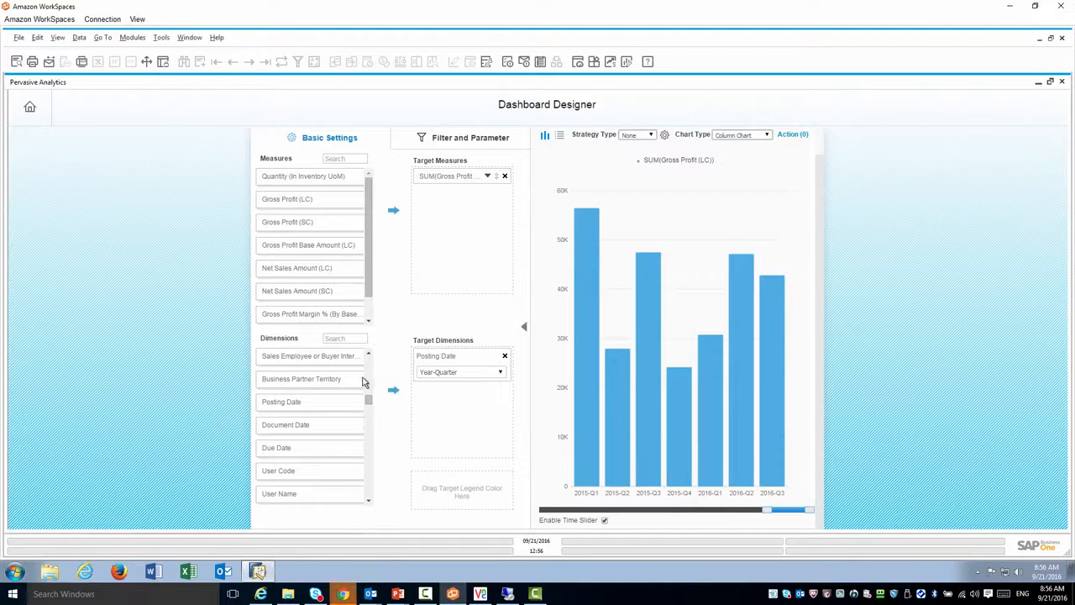
Set Business Partner Group Name as the legend color with Construction, Customers and Distributors, and inspect the resulting bars
scroll(367, 370, "up", 5)
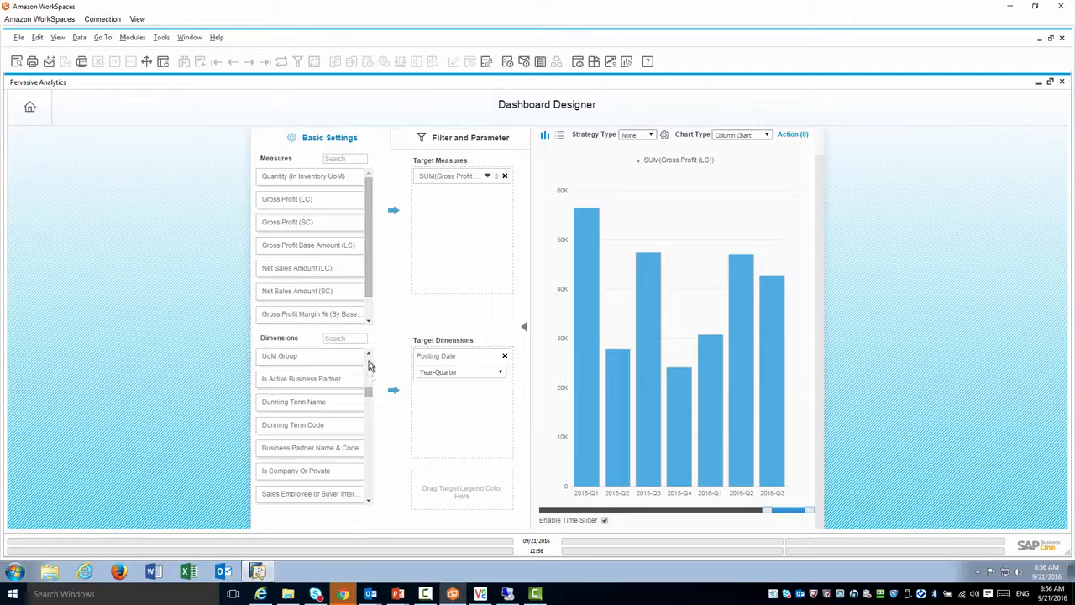
scroll(370, 366, "up", 2)
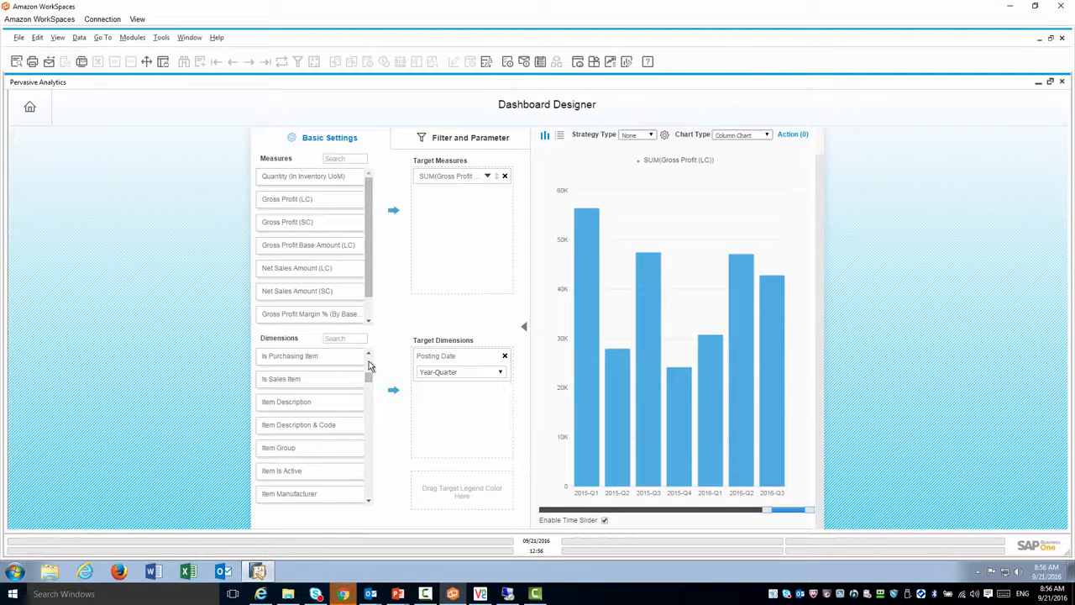
scroll(370, 366, "up", 2)
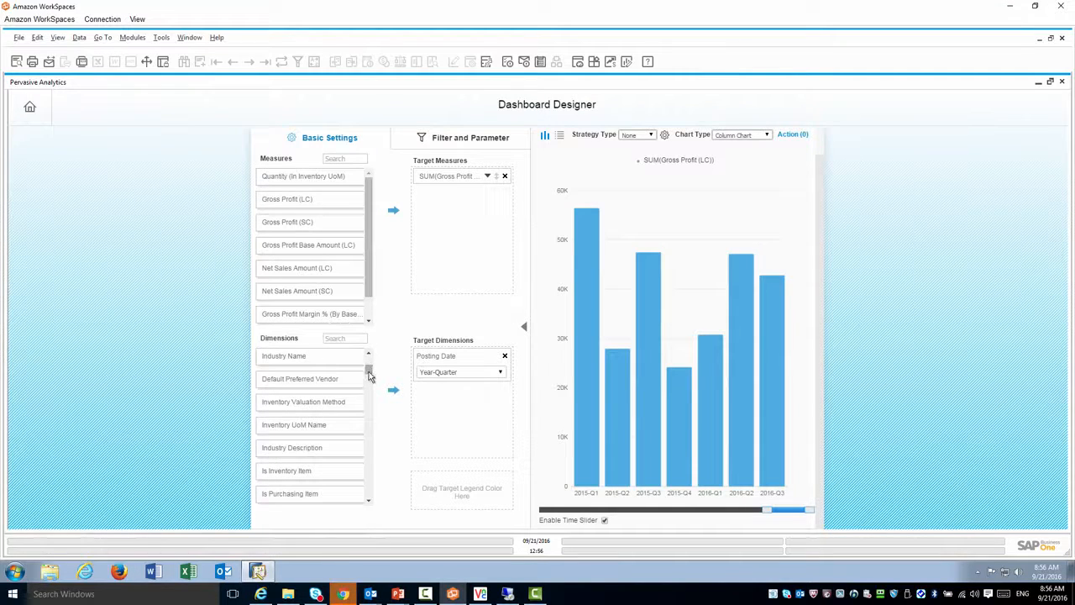
scroll(368, 369, "up", 2)
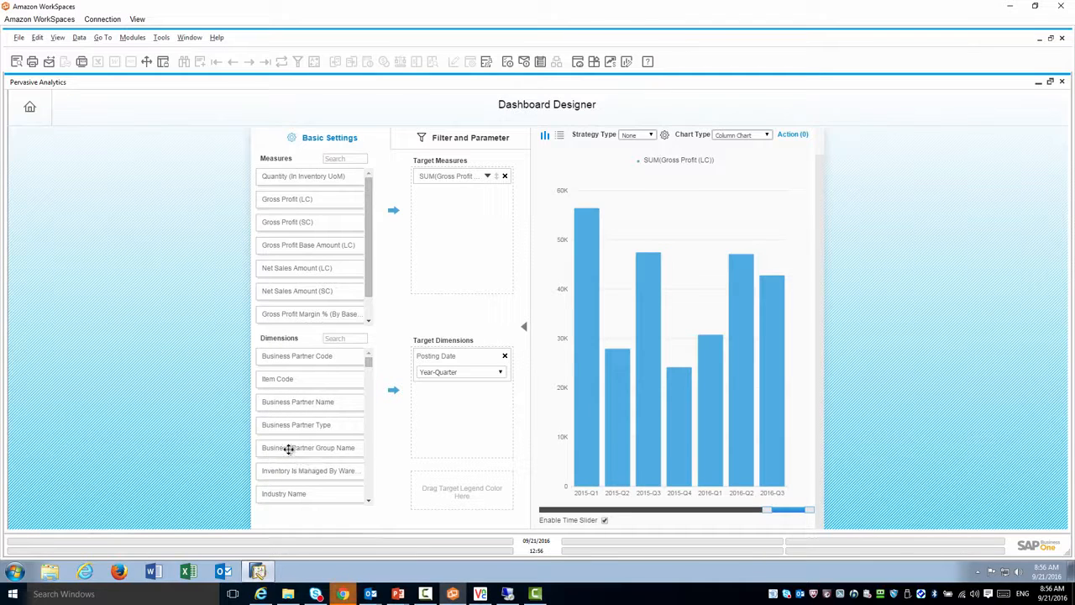
left_click_drag(288, 446, 446, 487)
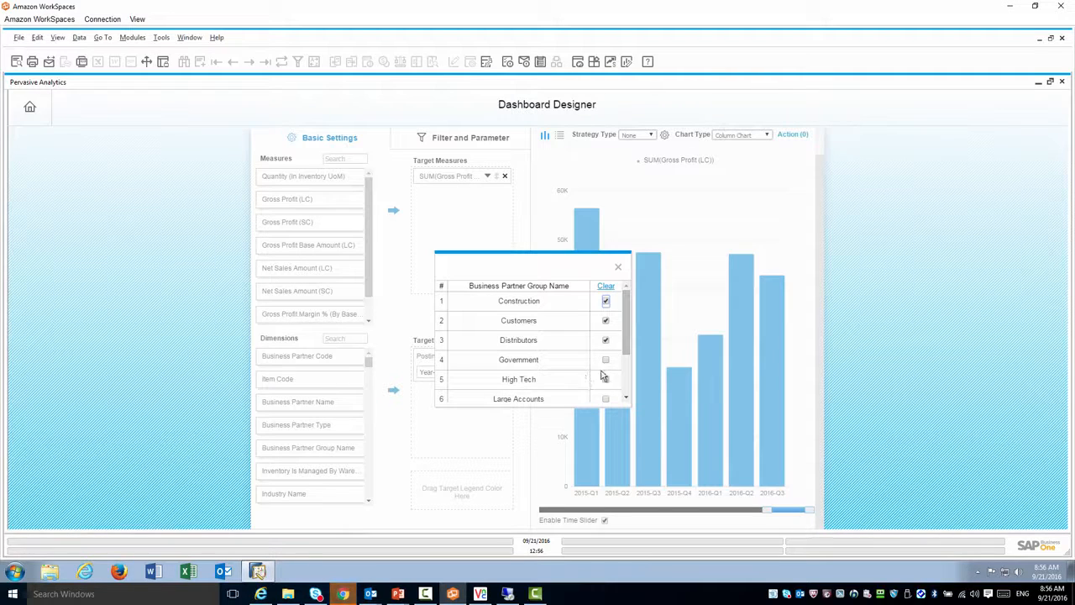
scroll(623, 336, "down", 2)
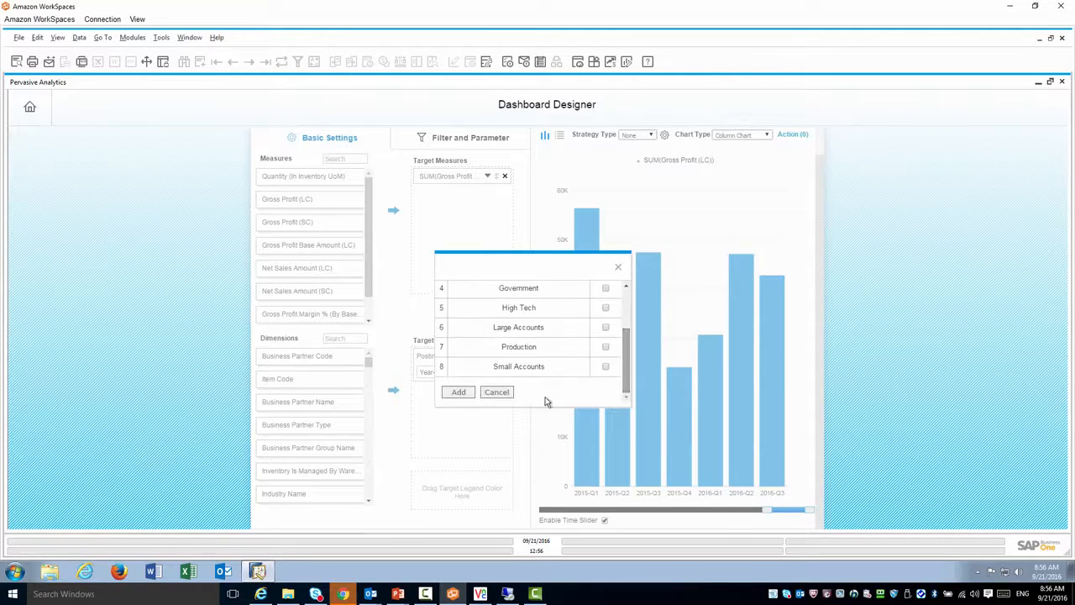
left_click(456, 392)
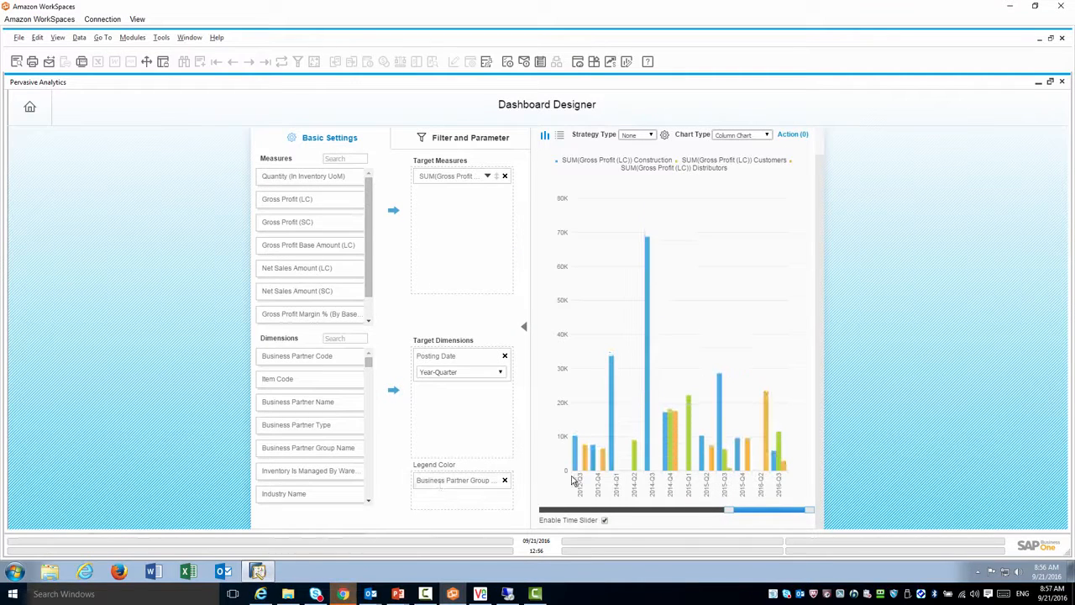
mouse_move(575, 471)
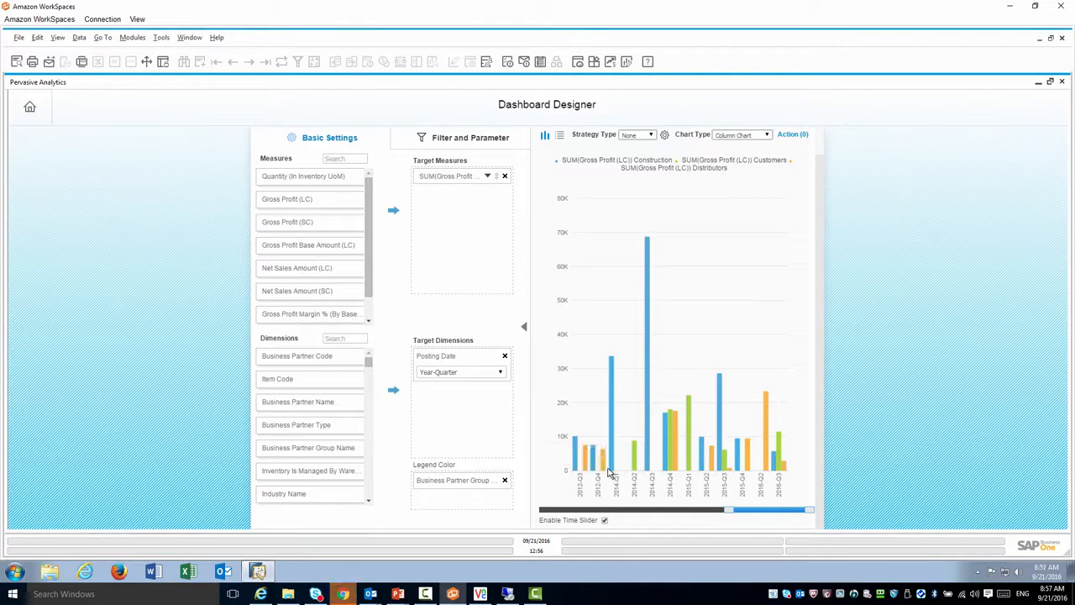
mouse_move(611, 472)
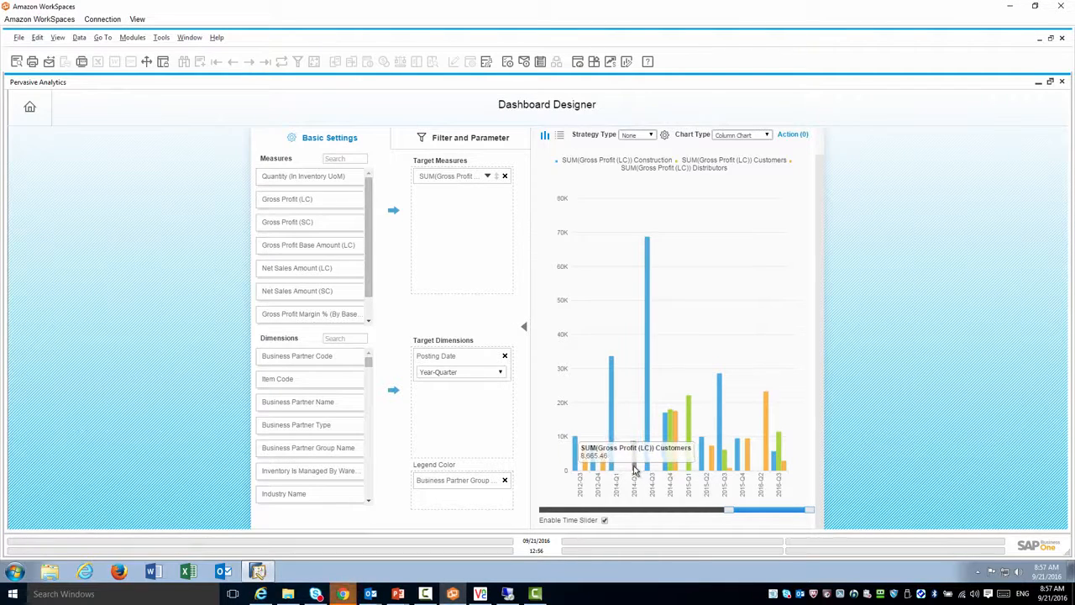
mouse_move(676, 467)
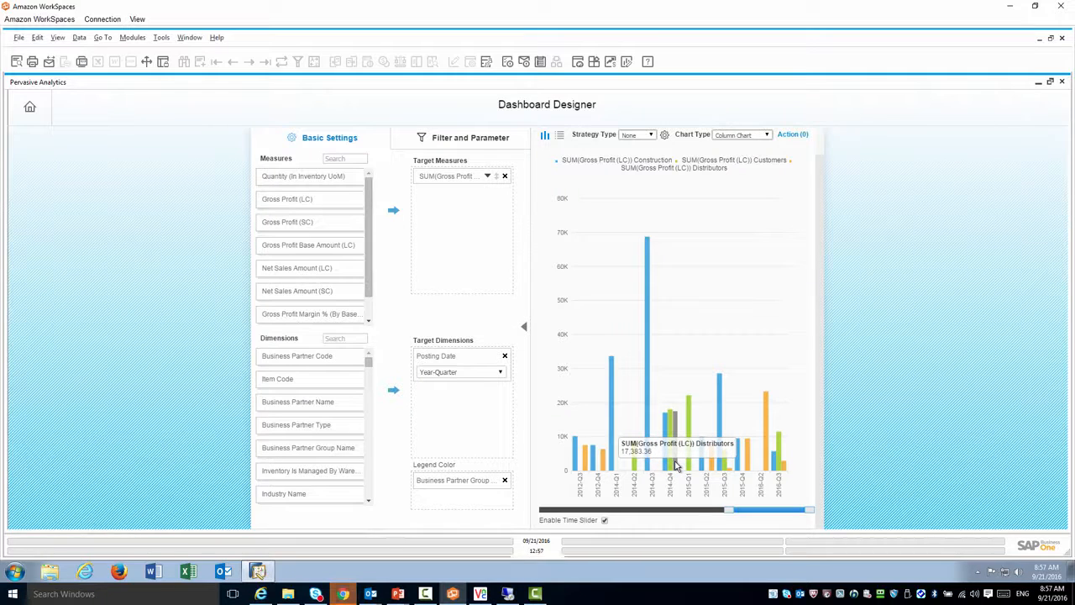
Remove the legend color and replace the Posting Date dimension with Business Partner Code
left_click(505, 482)
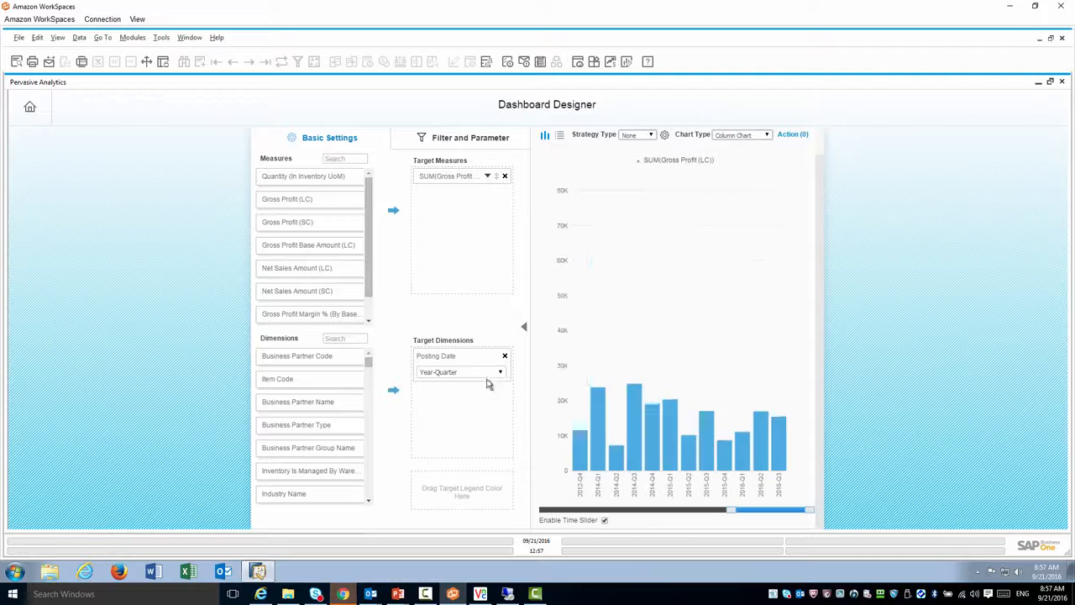
left_click(505, 357)
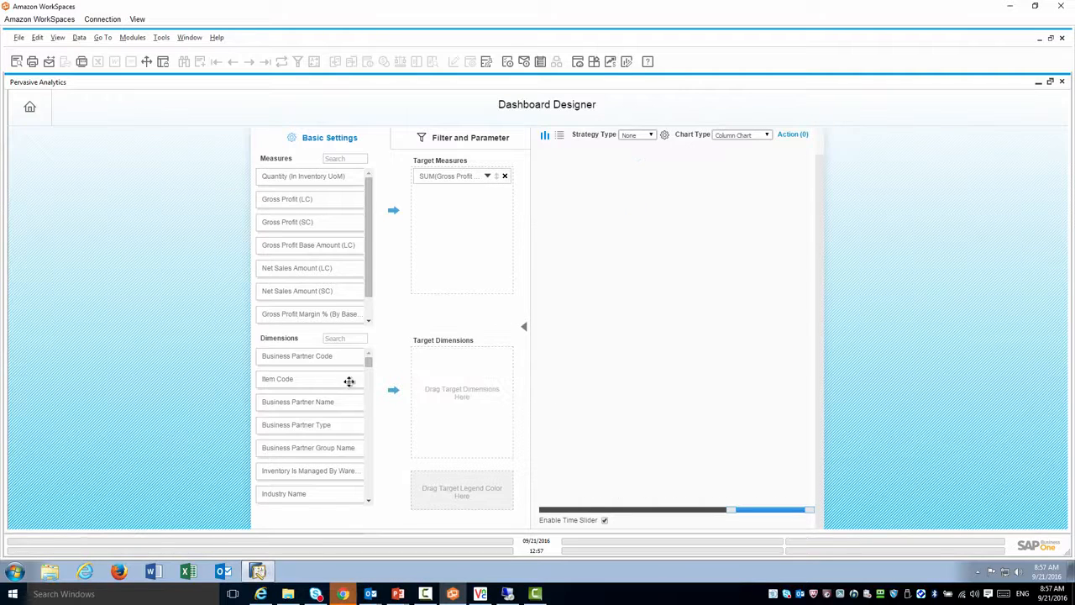
left_click_drag(296, 356, 448, 377)
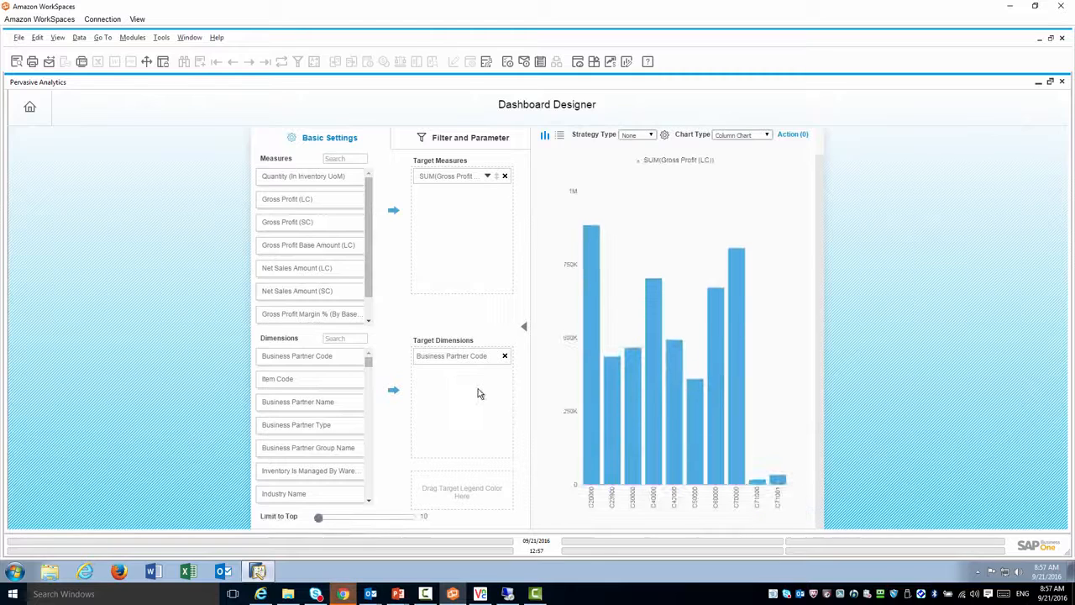
Add Net Sales Amount (LC) as a second target measure alongside the gross profit
mouse_move(585, 425)
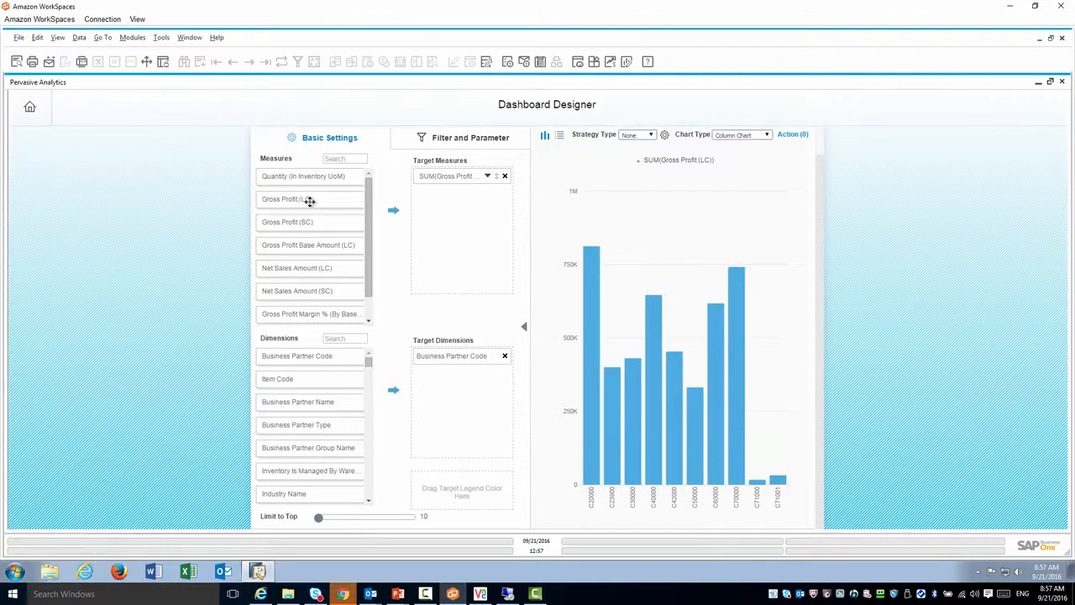
left_click_drag(285, 267, 447, 225)
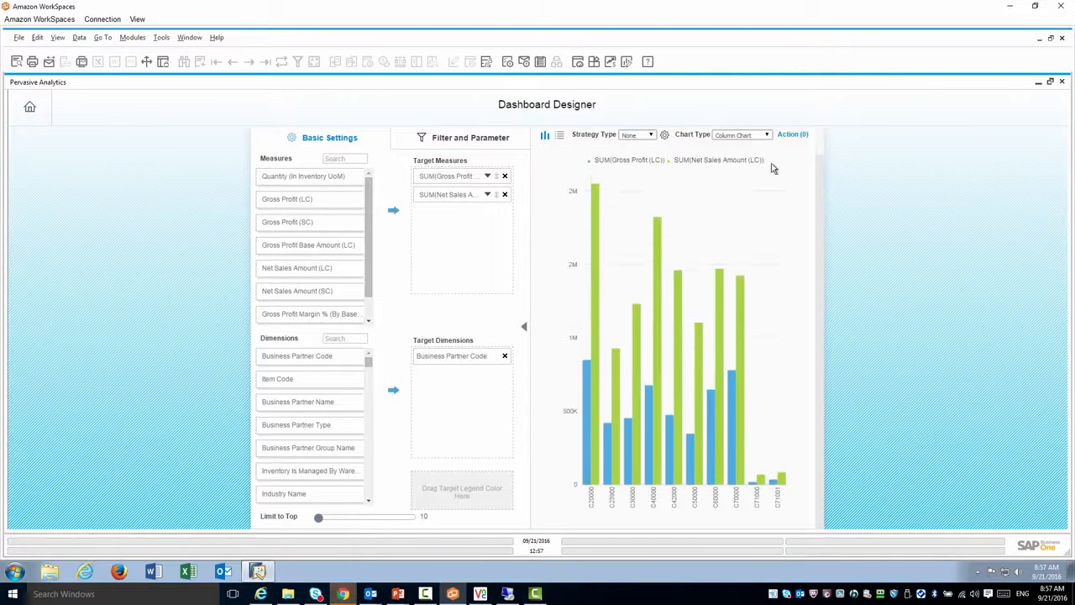
Change the chart type to Stacked Column Chart and add Quantity (In Inventory UoM) as a third target measure
left_click(767, 135)
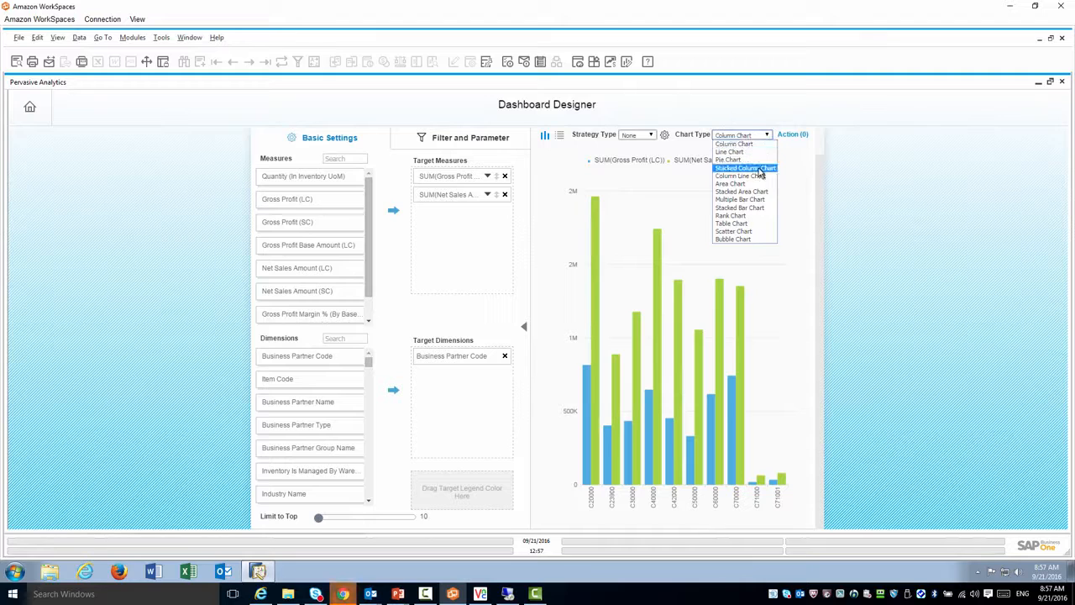
left_click(761, 169)
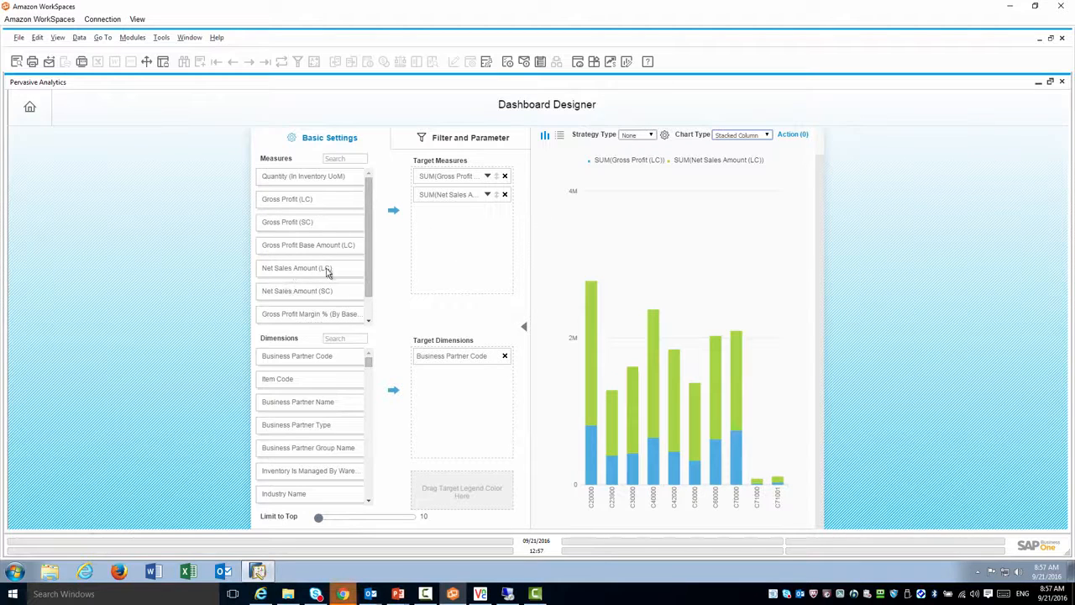
left_click_drag(304, 176, 456, 218)
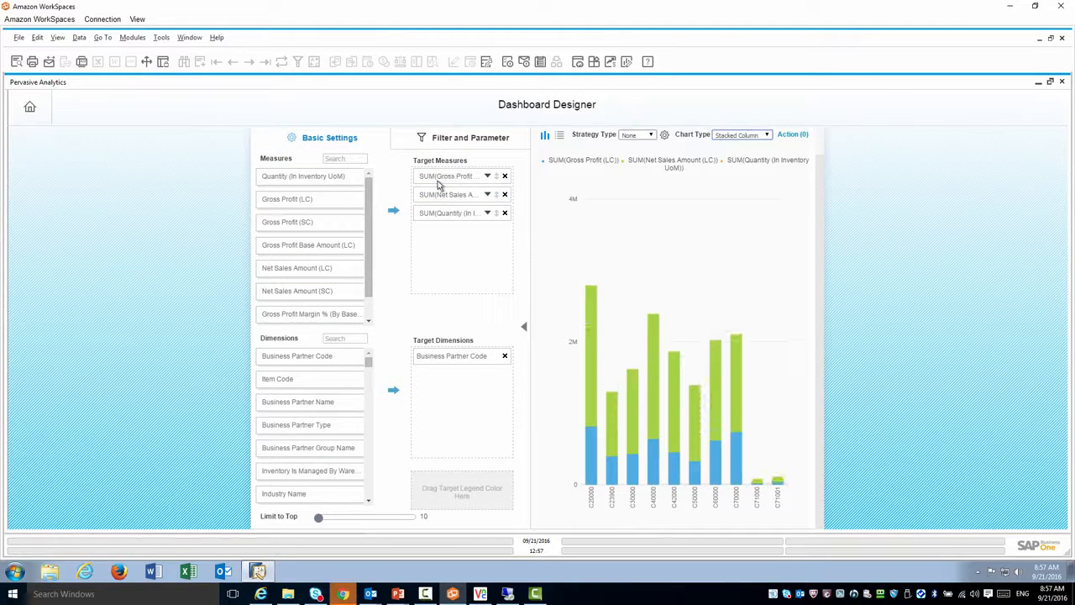
Show the three measures as a Bubble Chart and inspect the details of individual business partner bubbles
left_click(765, 135)
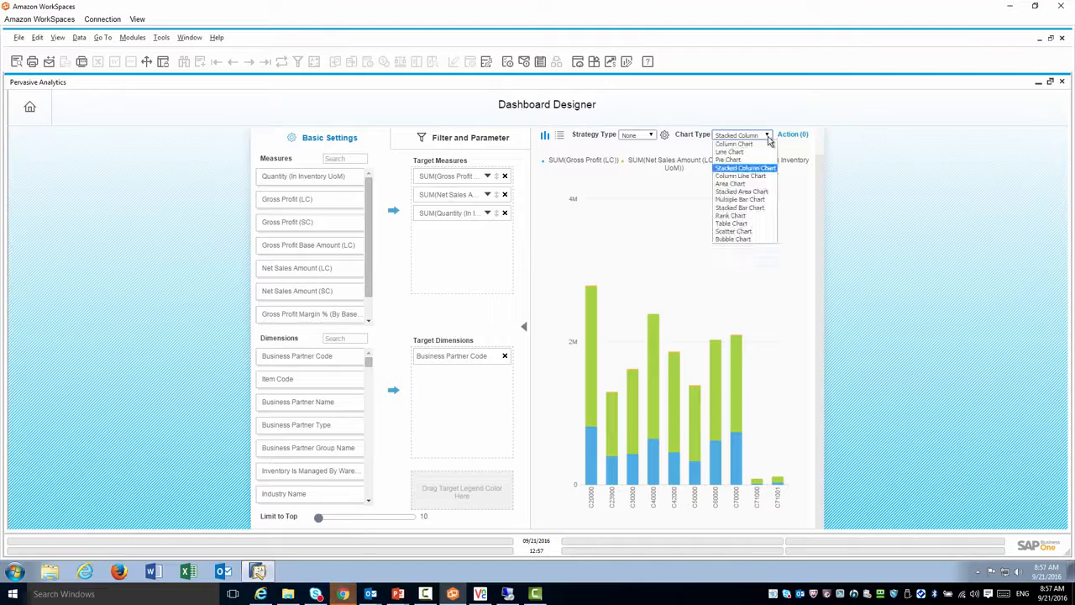
left_click(730, 240)
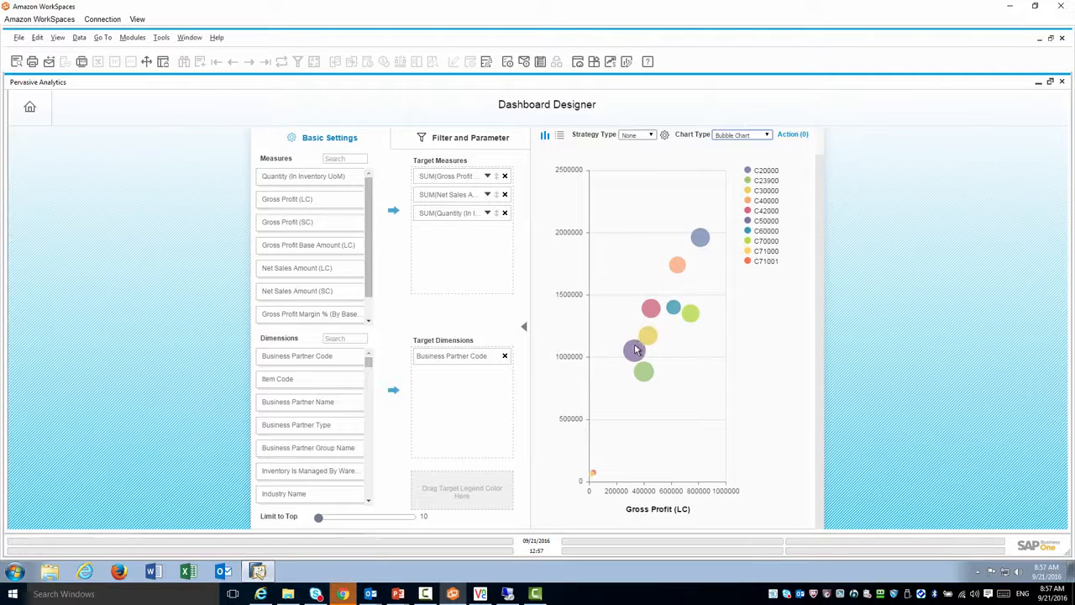
mouse_move(634, 349)
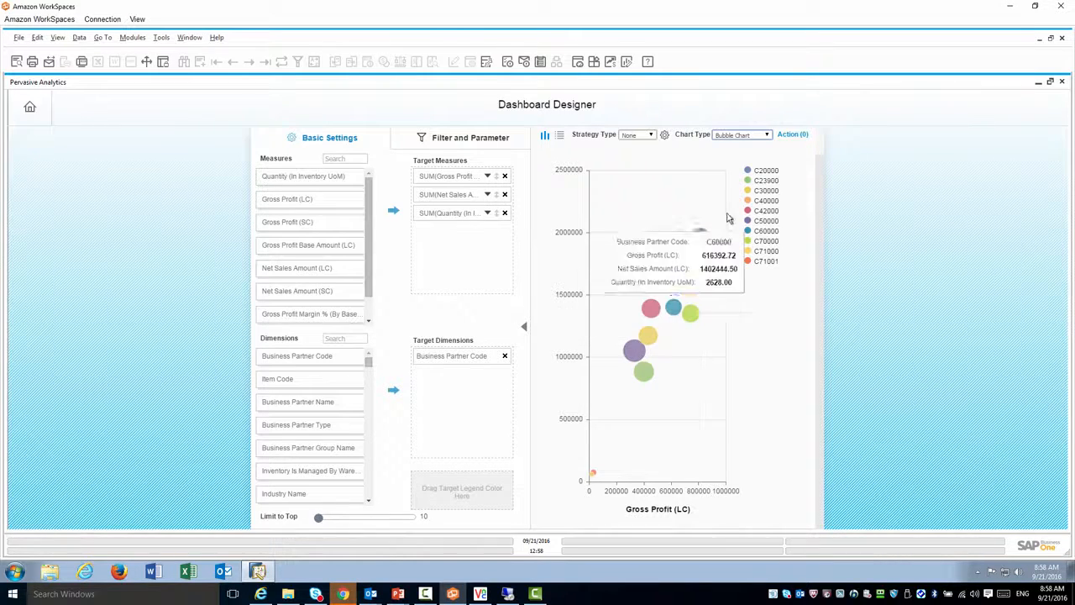
Apply the K-Means Clustering strategy to the bubble chart and set the number of clusters to 5
left_click(651, 137)
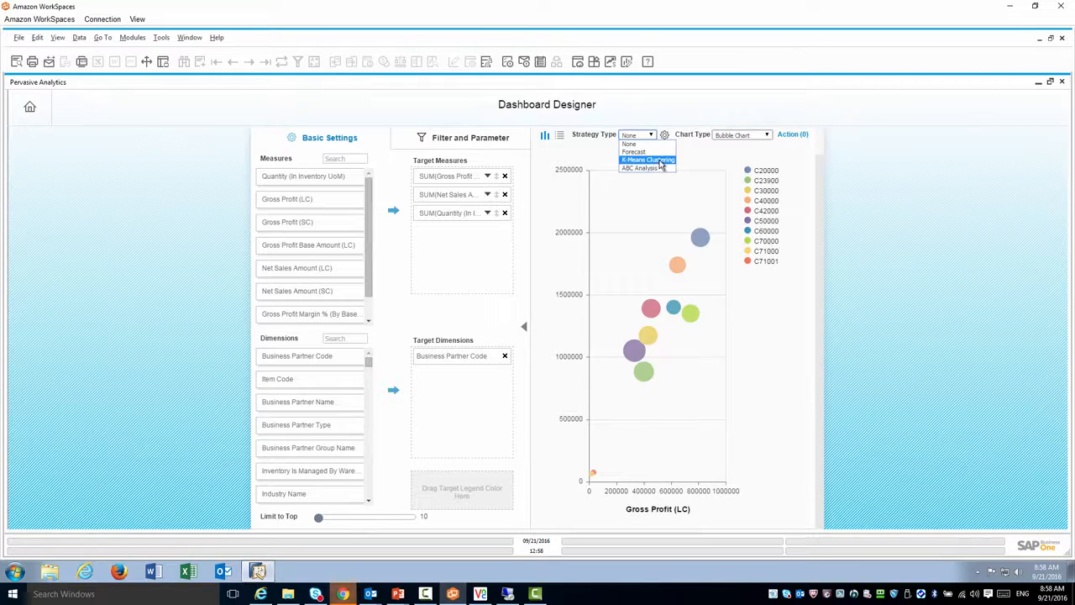
left_click(658, 160)
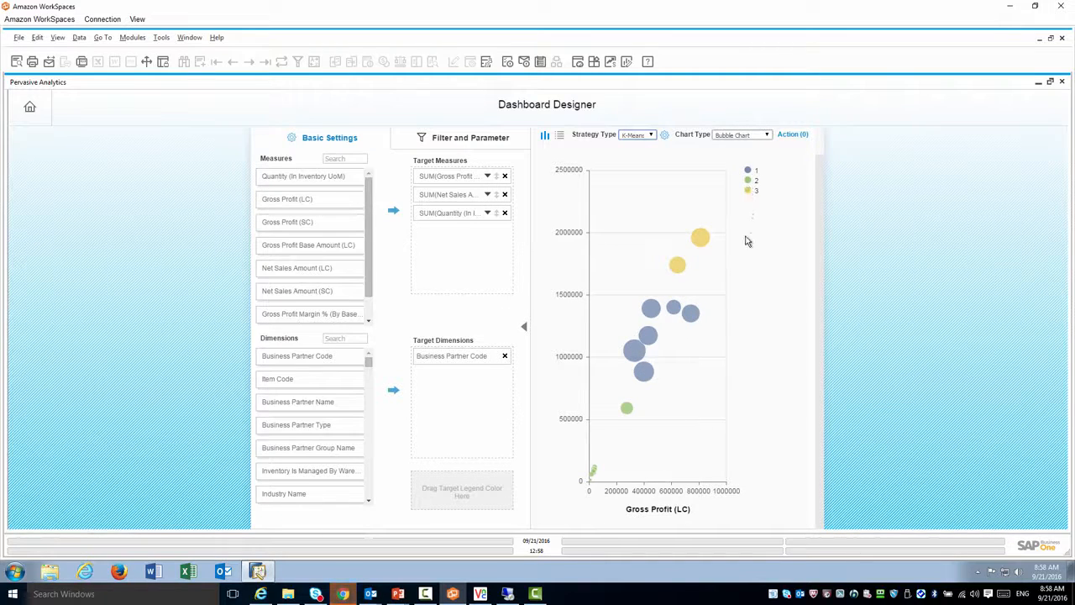
mouse_move(701, 239)
mouse_move(626, 413)
left_click(664, 134)
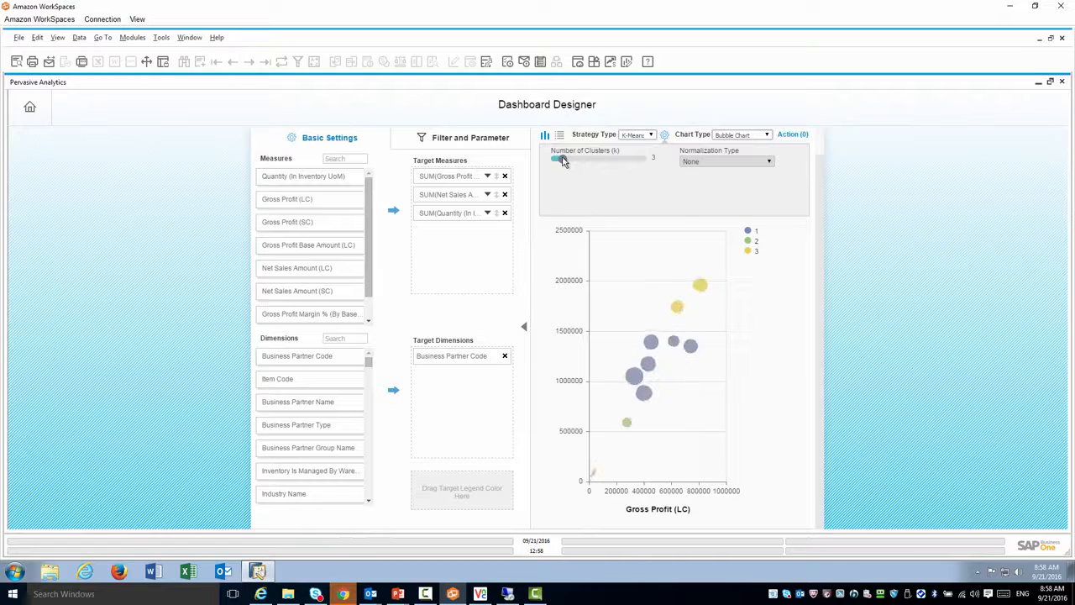
left_click_drag(562, 159, 586, 160)
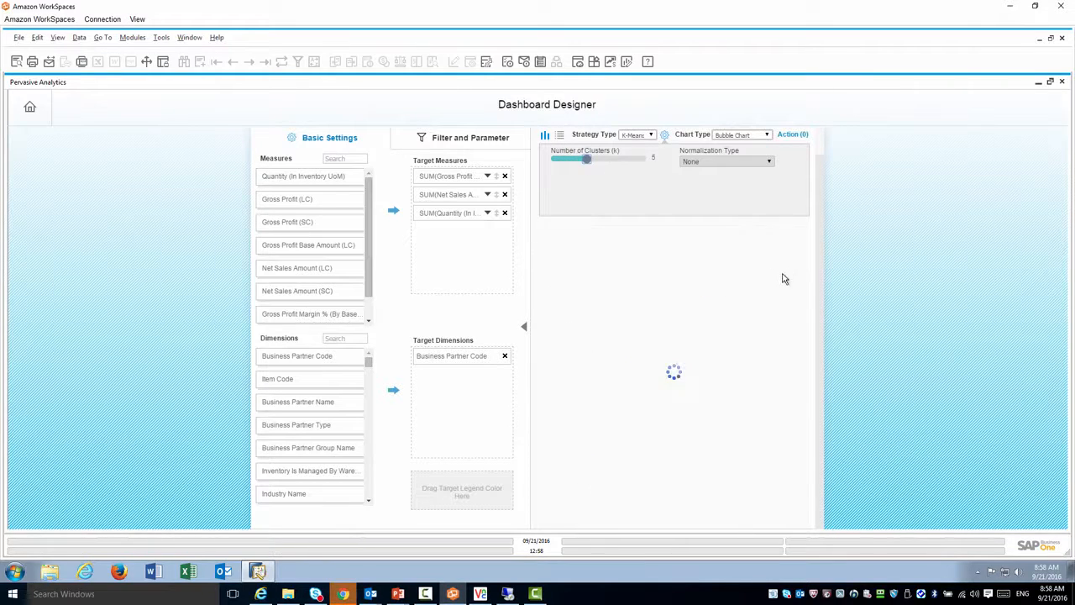
left_click(665, 137)
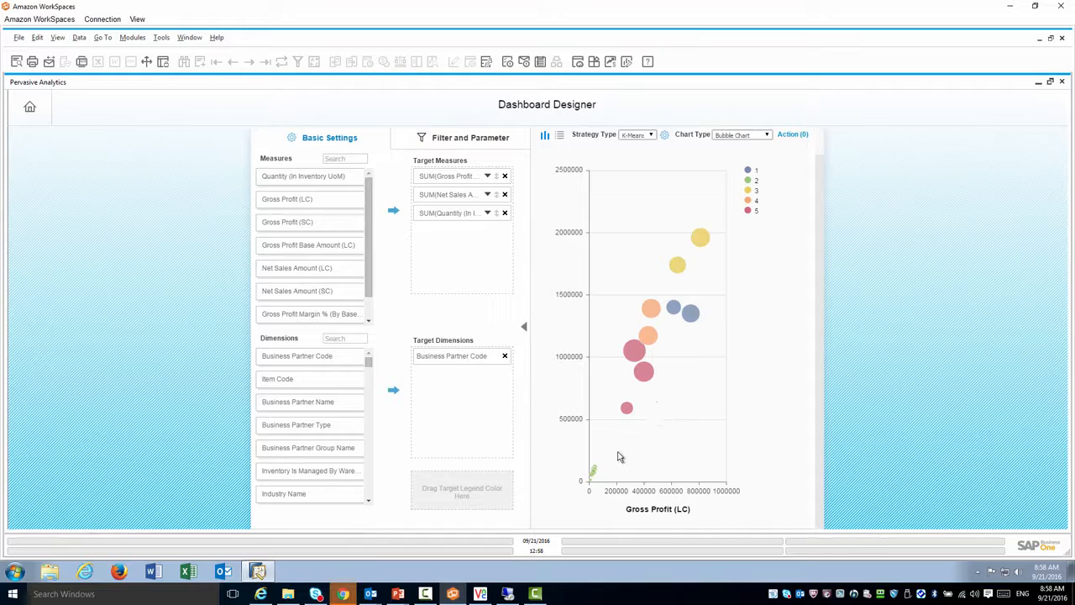
Restore the Column Chart of gross profit and net sales, with strategy None and without the Quantity (In Inventory UoM) measure
left_click(651, 135)
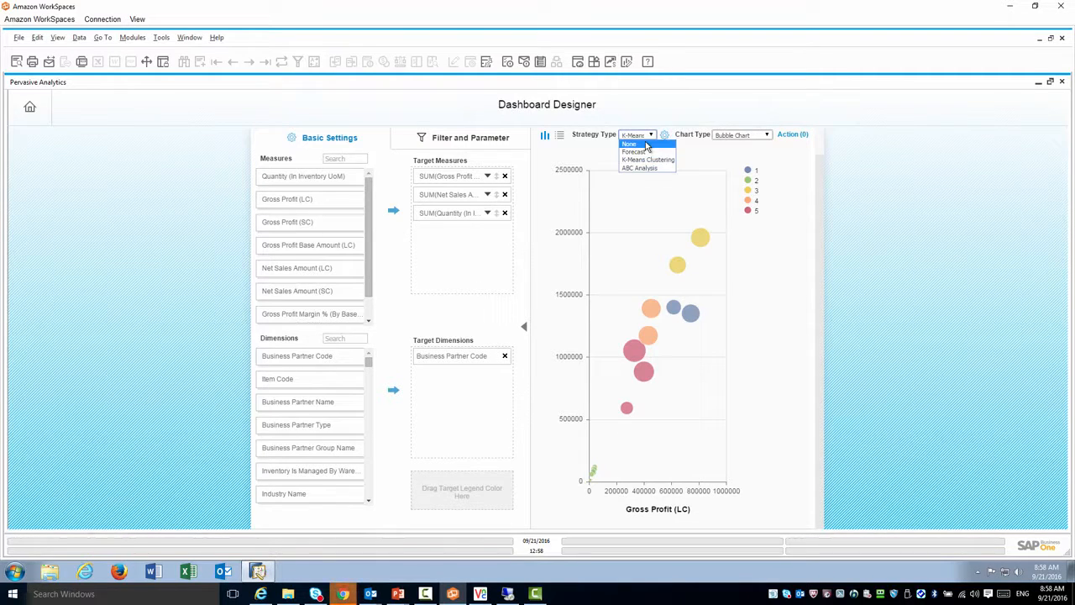
left_click(646, 144)
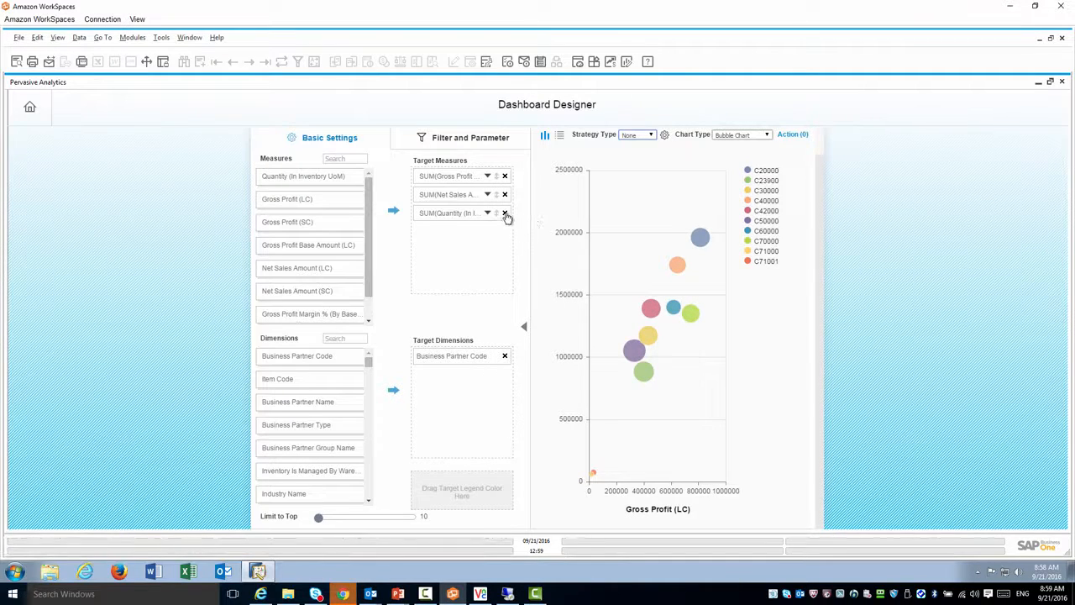
left_click(505, 213)
left_click(766, 136)
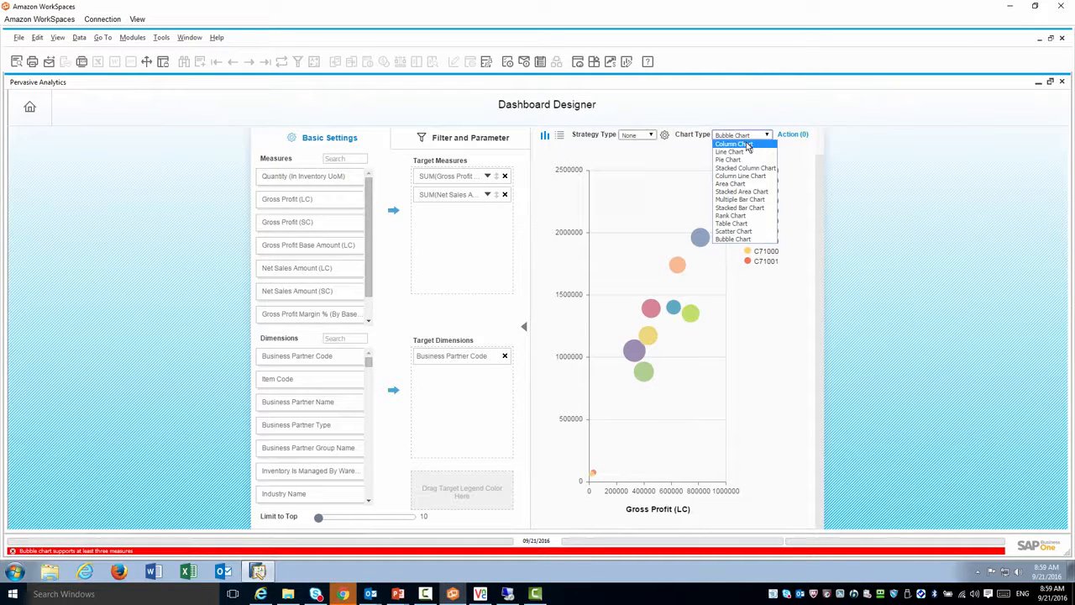
left_click(746, 144)
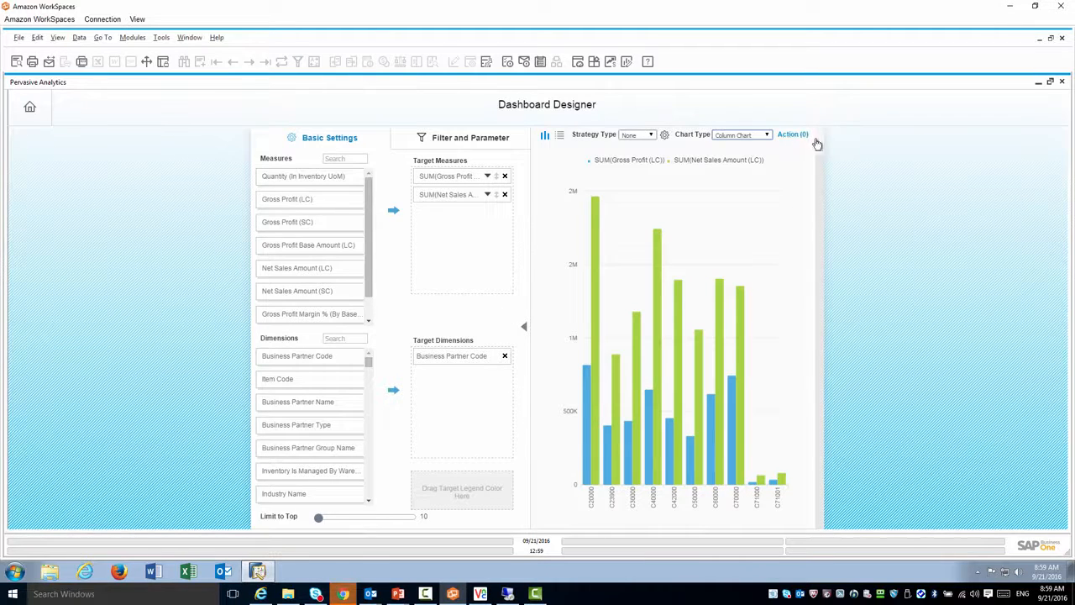
Add a sidebar display action named "Sales Vs. GP" that targets the Business Partner Master Data window
scroll(816, 142, "up", 1)
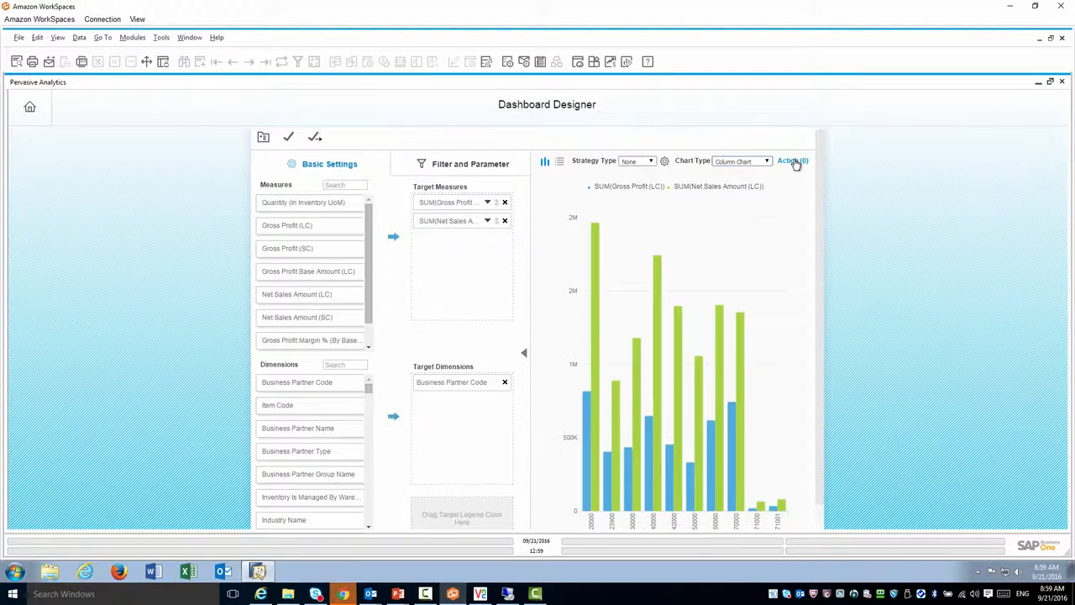
left_click(793, 160)
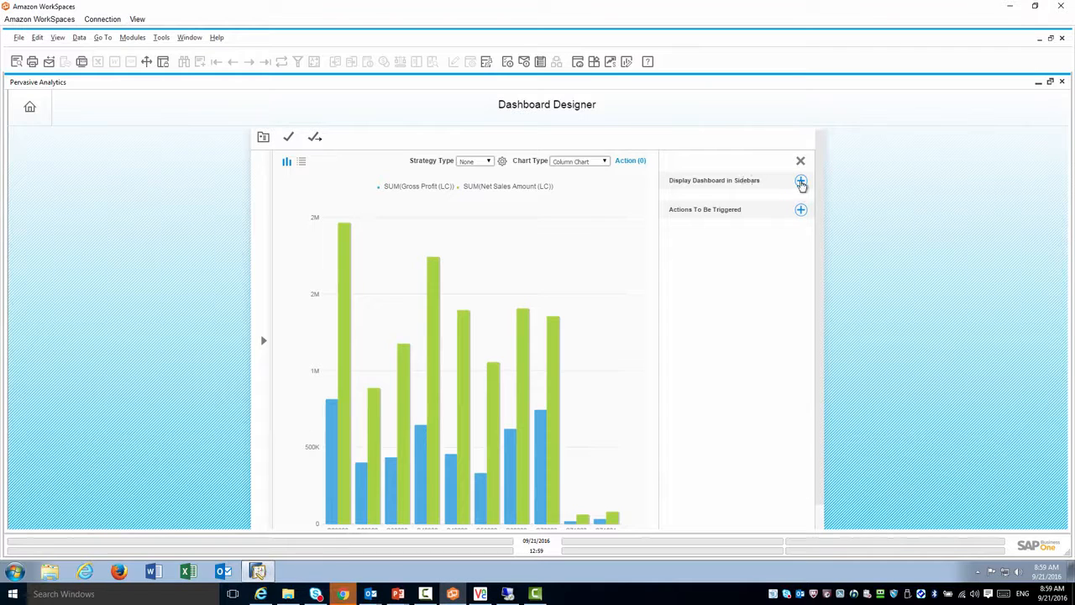
left_click(800, 182)
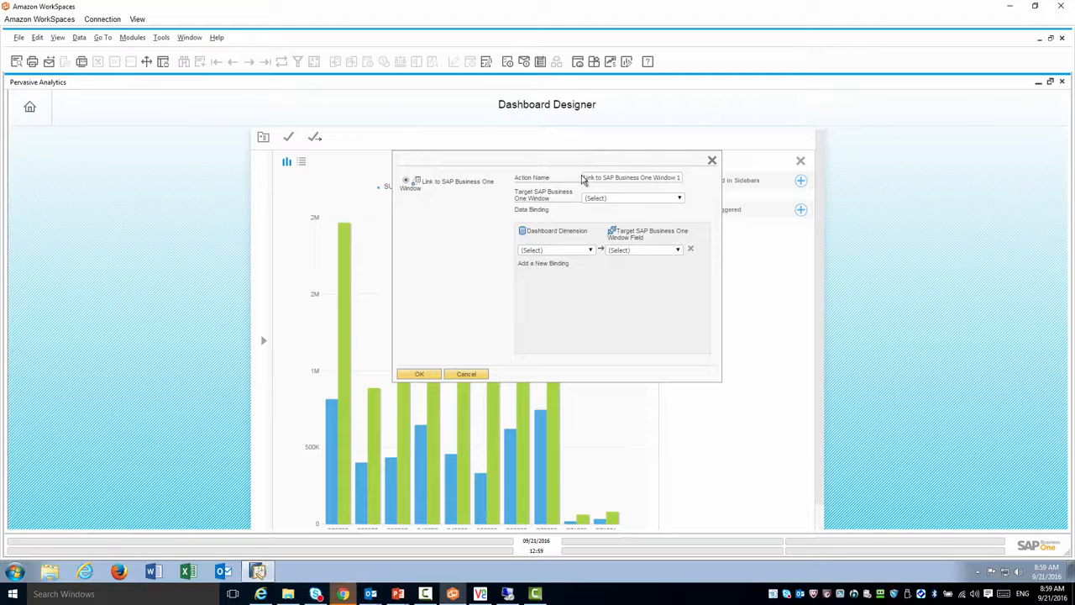
left_click_drag(586, 177, 699, 178)
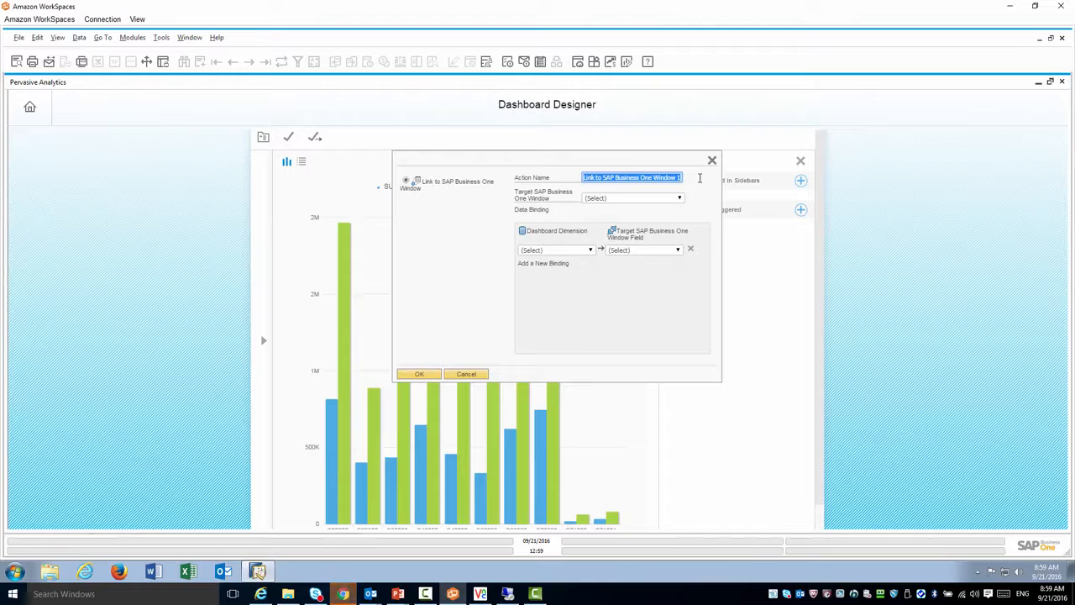
type("Sales Vs")
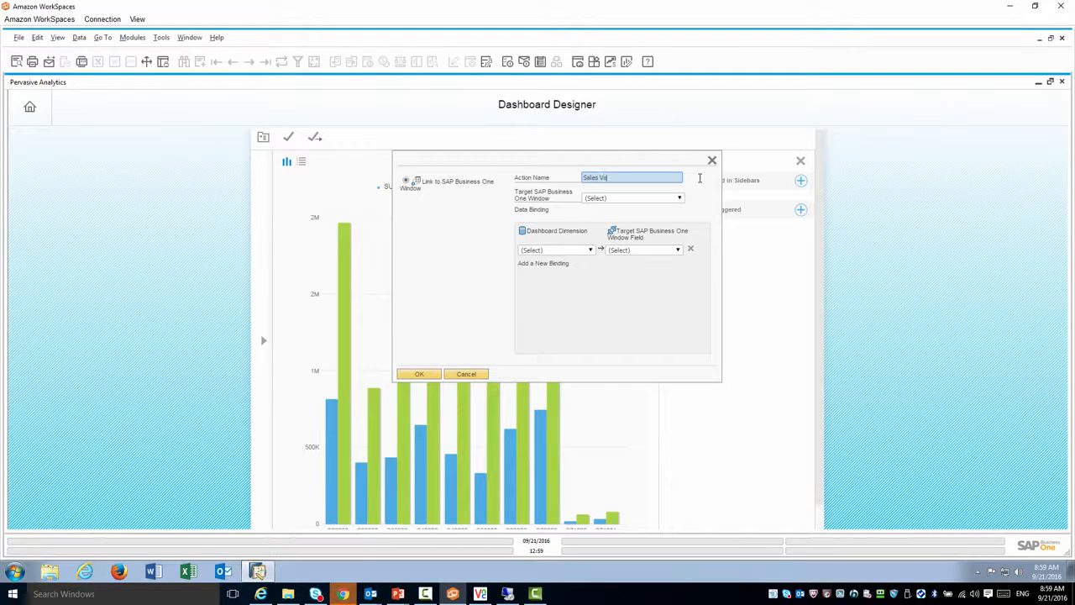
type(". GP")
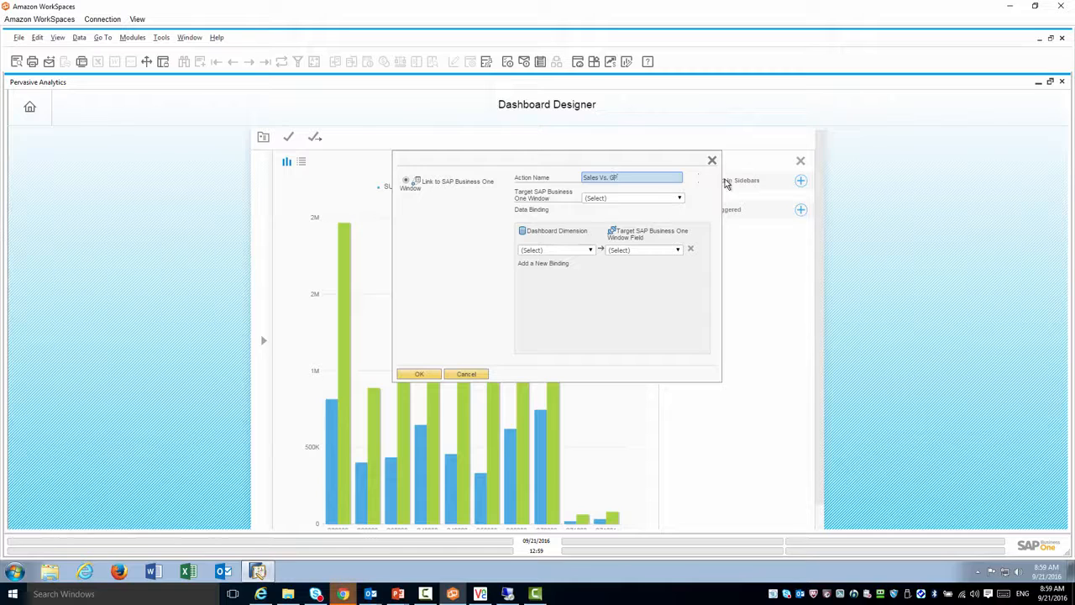
left_click(657, 198)
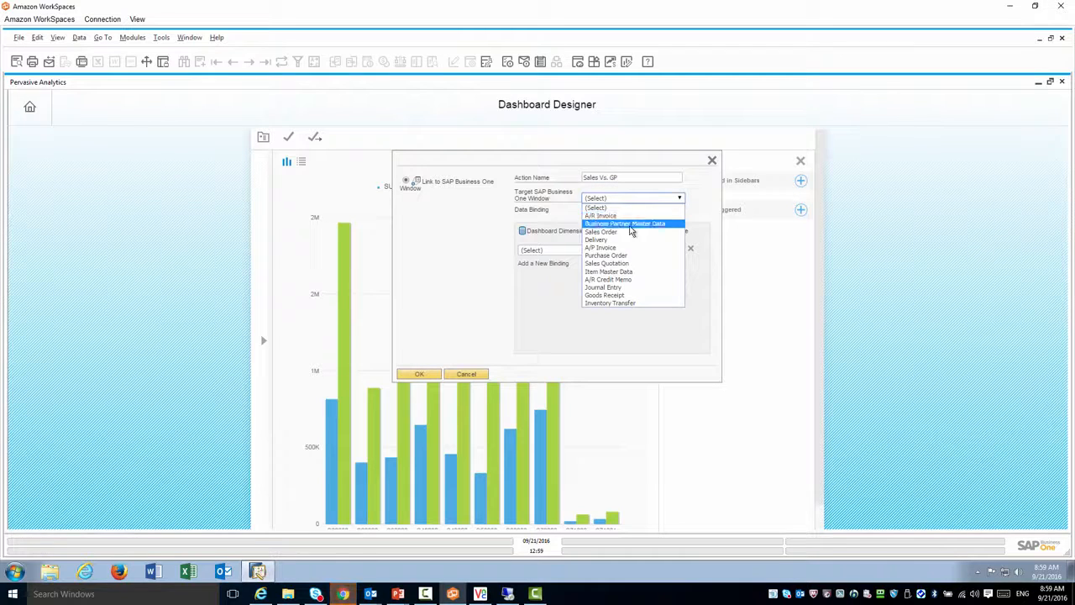
left_click(630, 225)
Bind the Business Partner Code dimension to the BP Code field in the "Sales Vs. GP" sidebar action and accept it
left_click(591, 250)
left_click(568, 267)
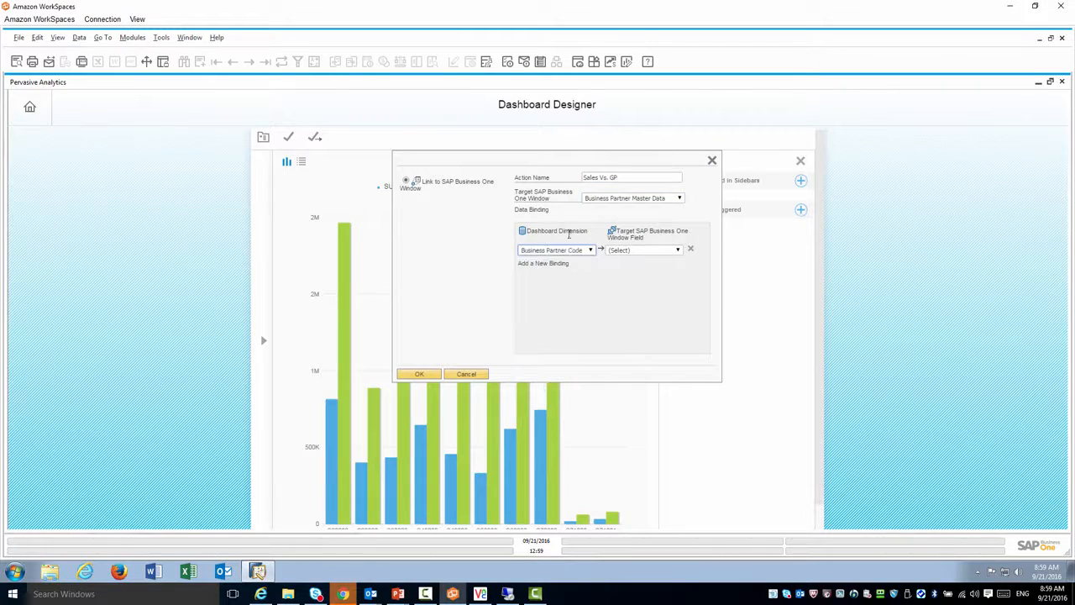
left_click(677, 251)
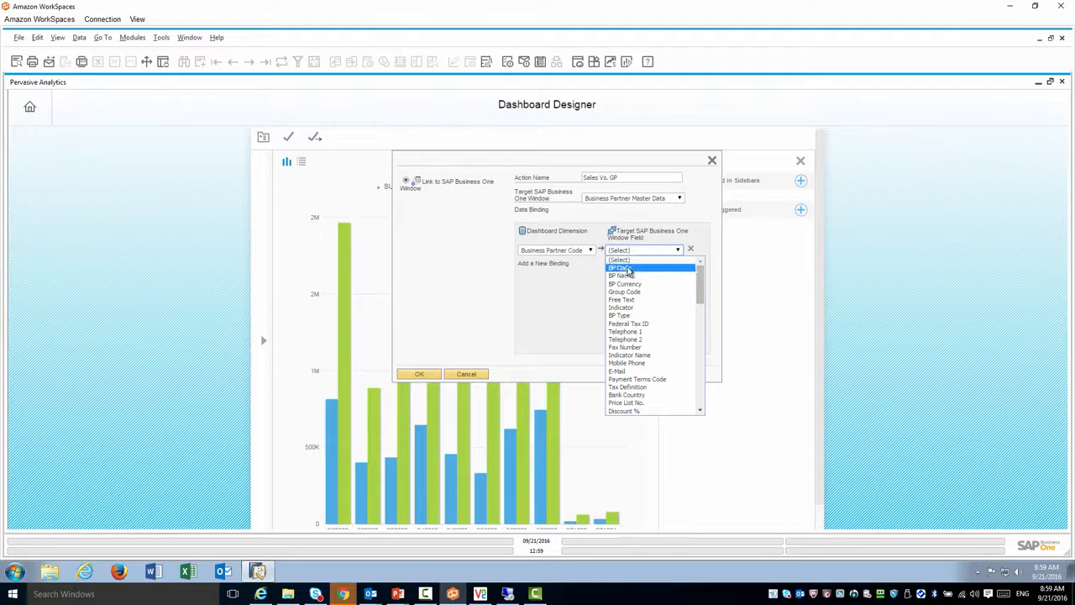
left_click(629, 269)
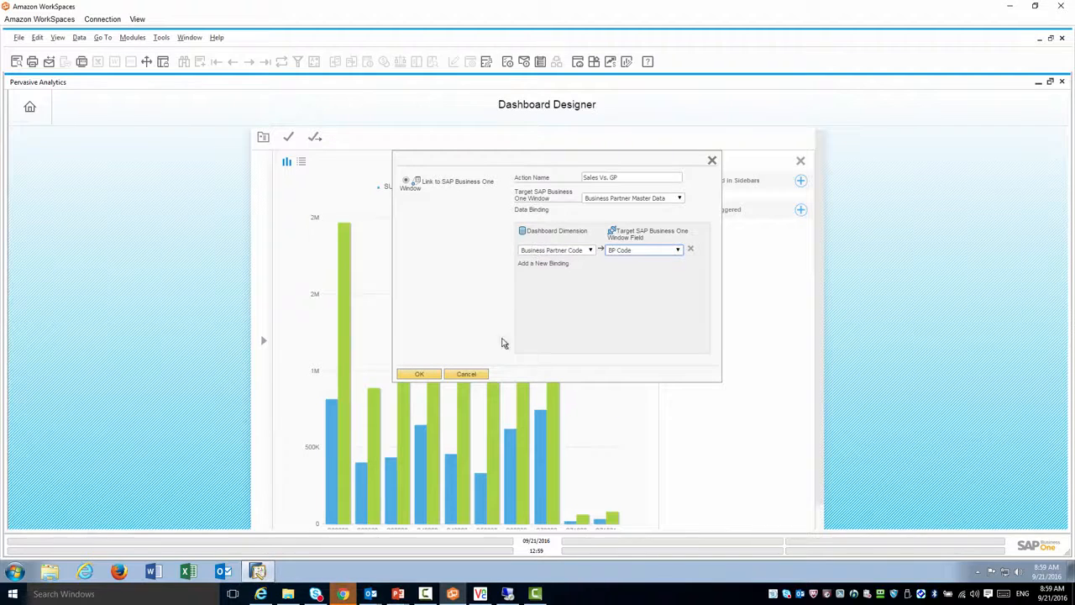
left_click(415, 375)
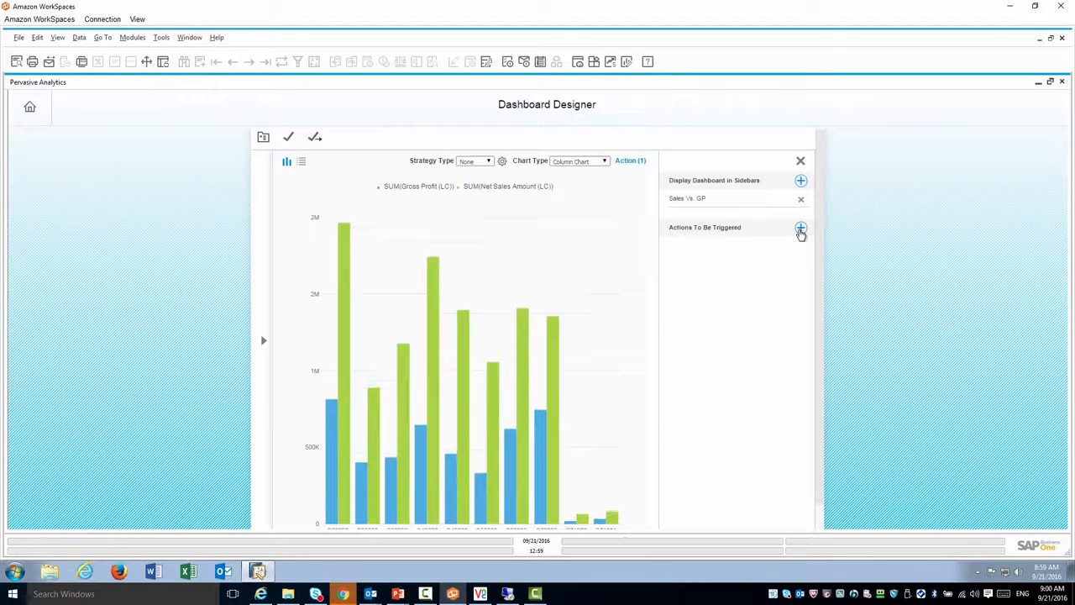
Add a triggered action named "Open BP master" that opens the Business Partner Master Data window
left_click(801, 229)
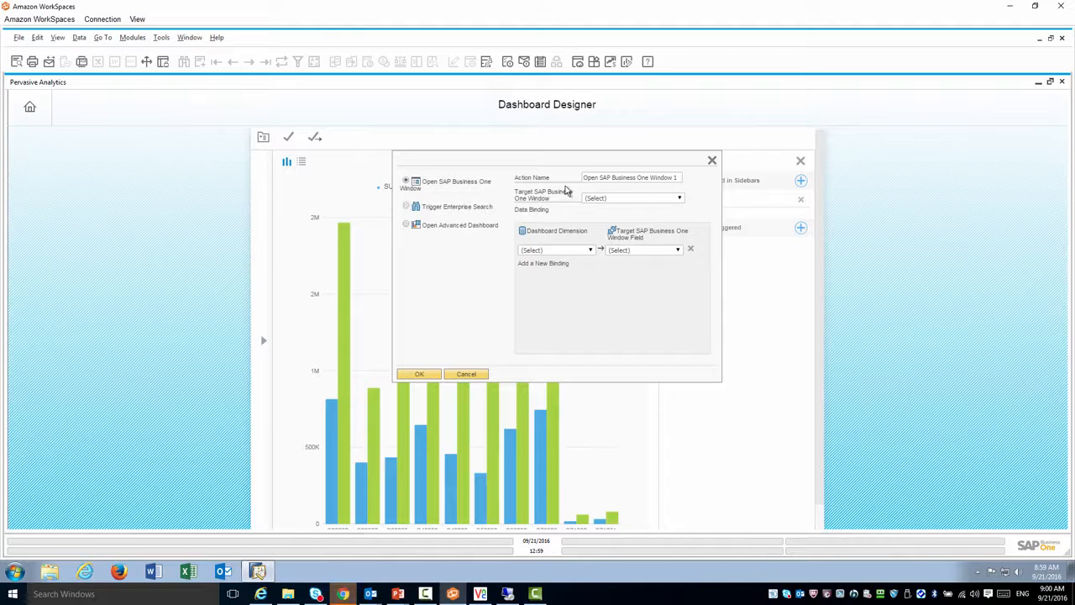
left_click(679, 199)
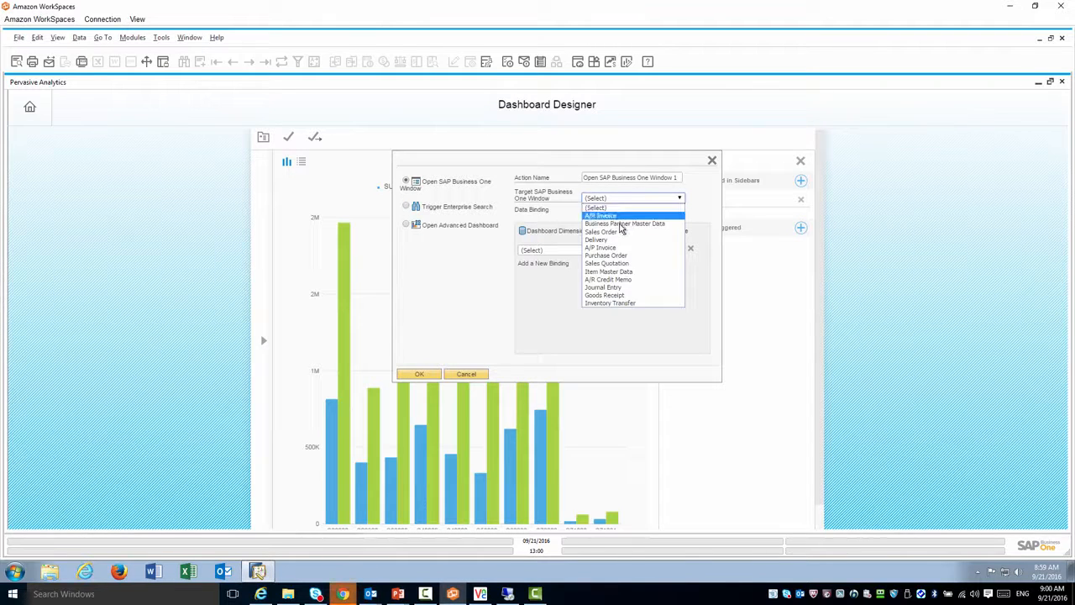
left_click(630, 223)
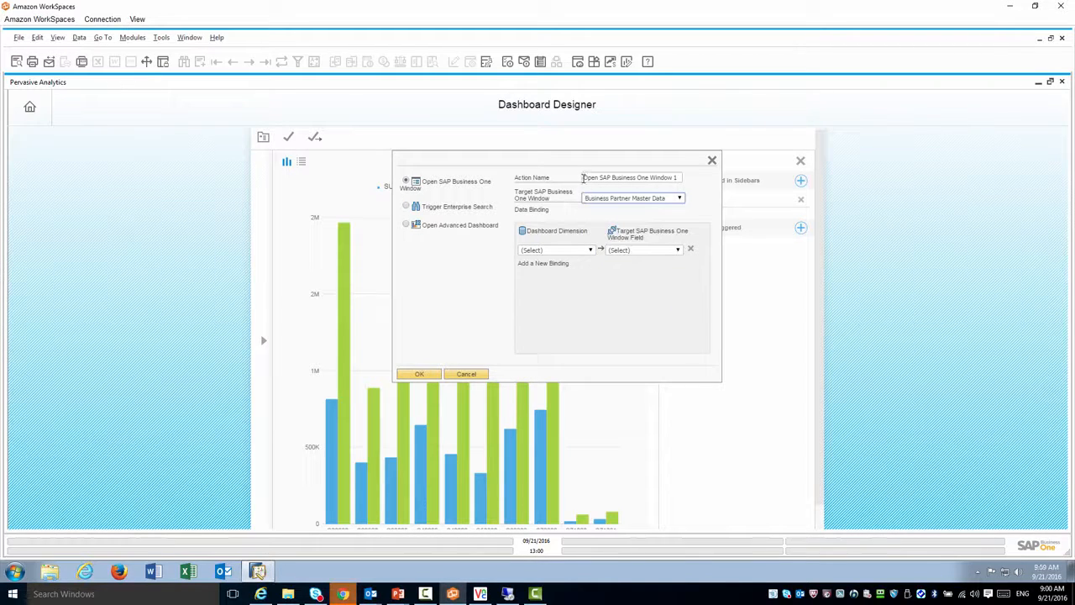
left_click_drag(584, 178, 698, 179)
type("Ope")
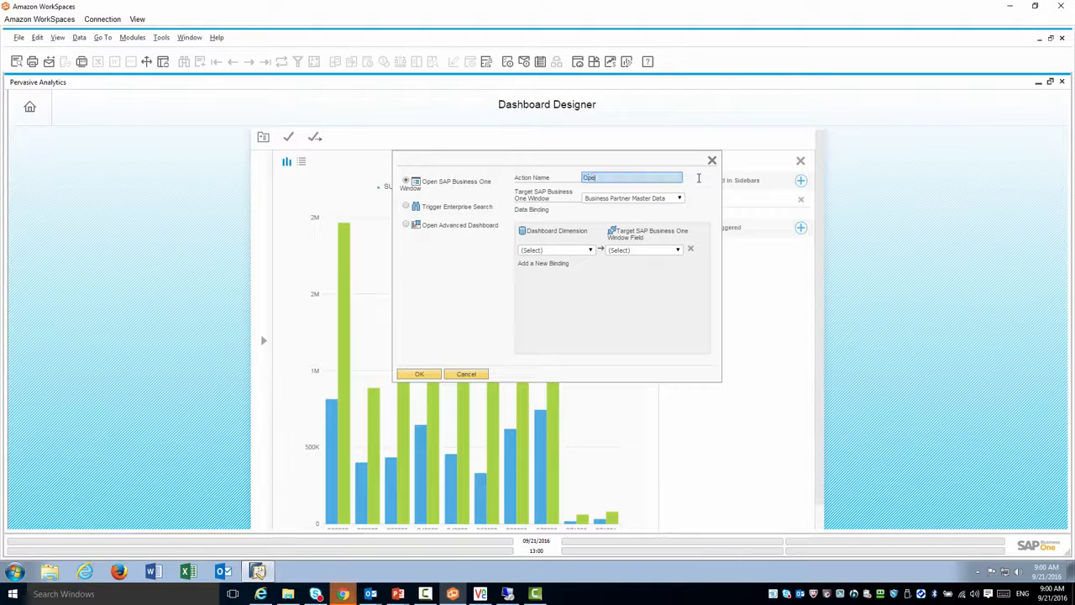
type("n BP master")
Bind Business Partner Code to the BP Code field in the "Open BP master" action and accept it
left_click(587, 251)
left_click(557, 268)
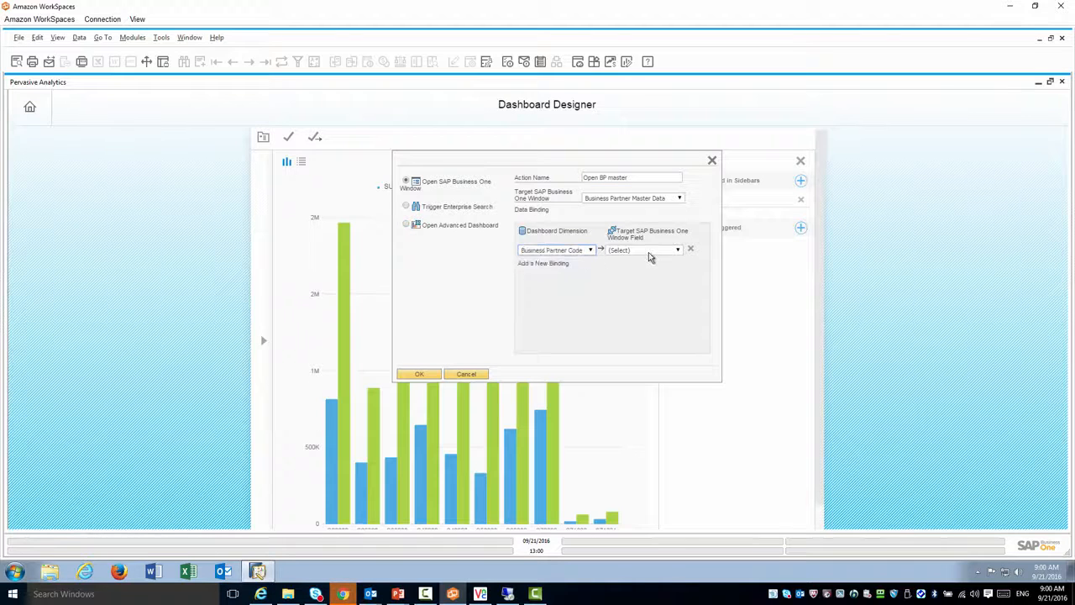
left_click(648, 252)
left_click(642, 269)
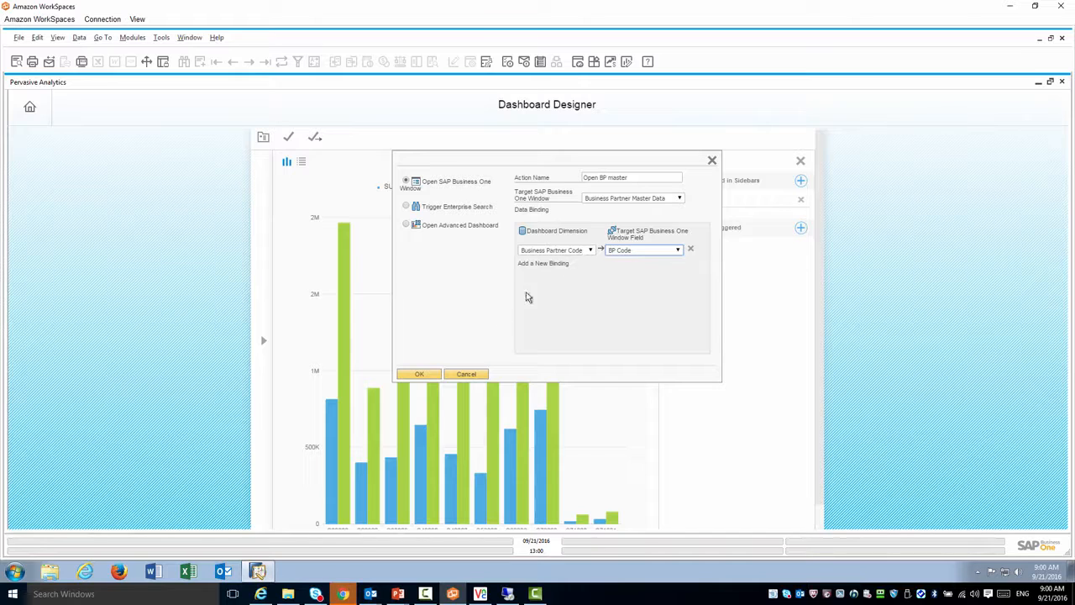
left_click(422, 374)
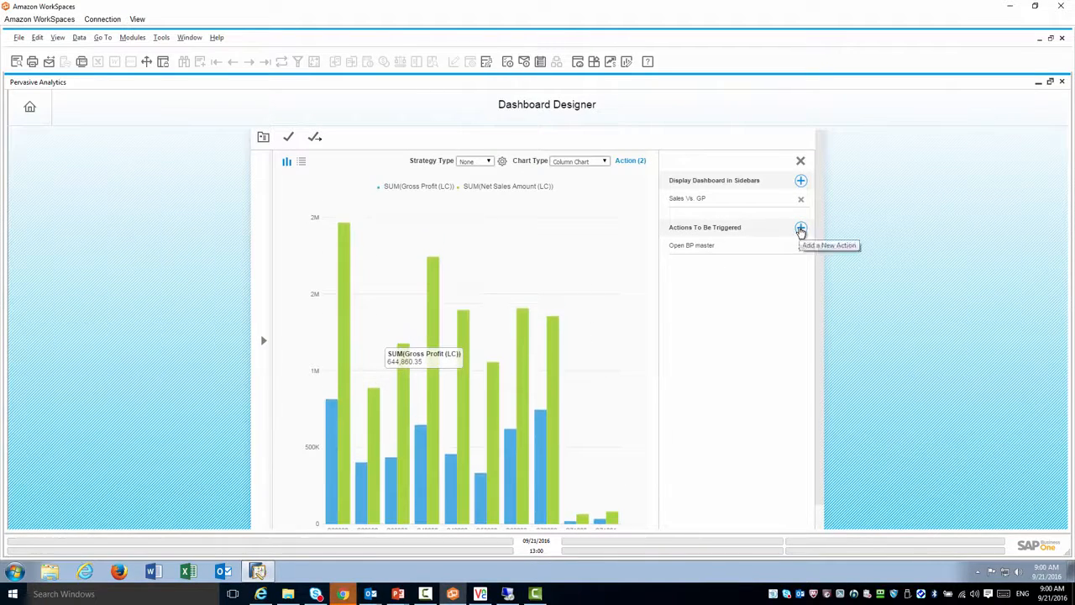
Add a triggered Enterprise Search action named "Search BP" that uses the Business Partner Code dimension and accept it
left_click(800, 229)
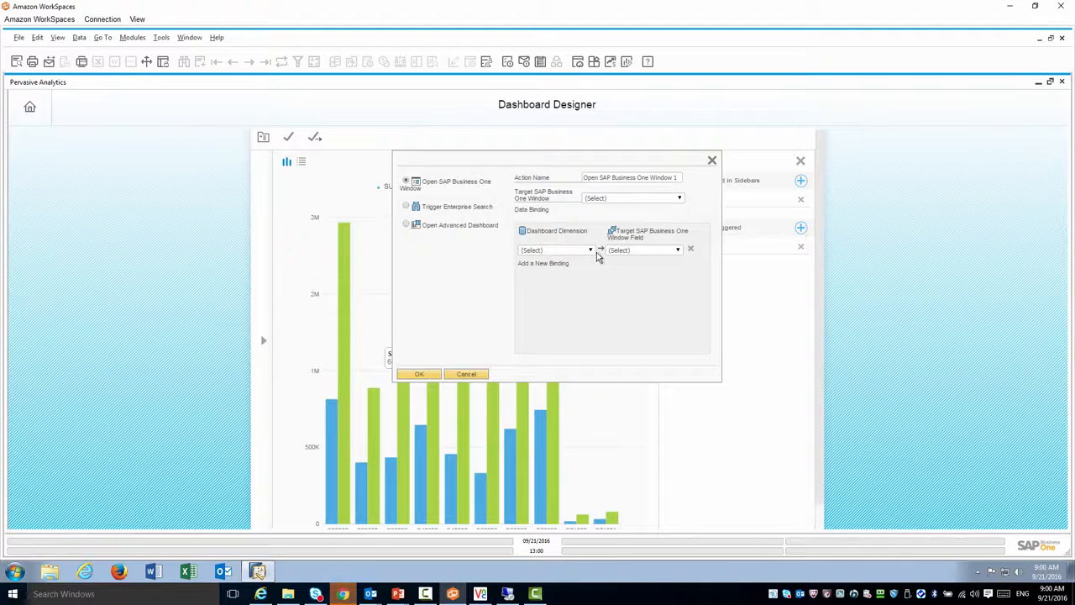
left_click(407, 207)
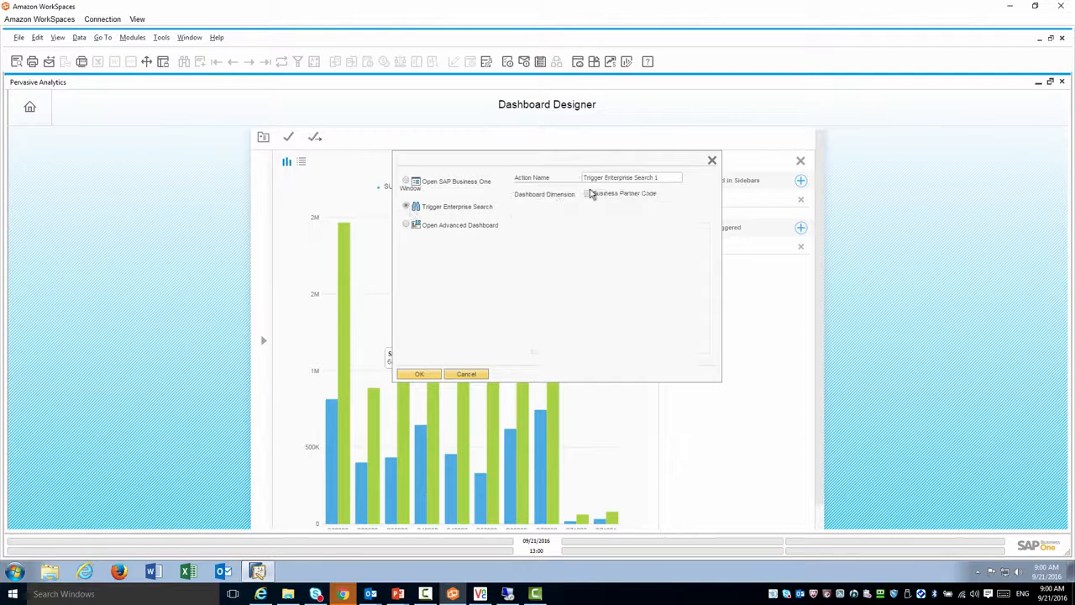
left_click_drag(638, 177, 477, 184)
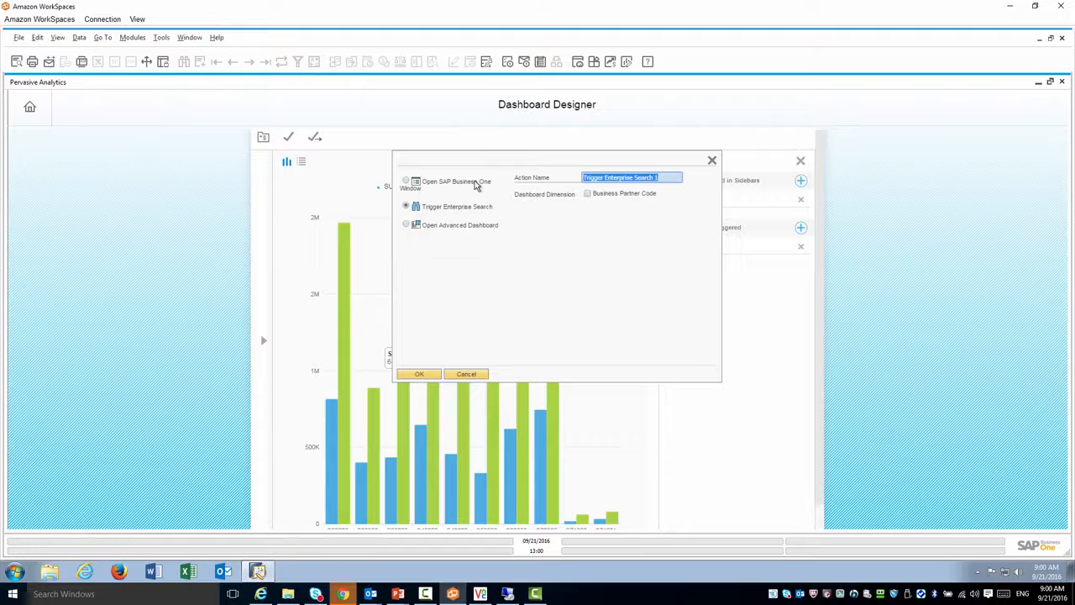
type("Search BP")
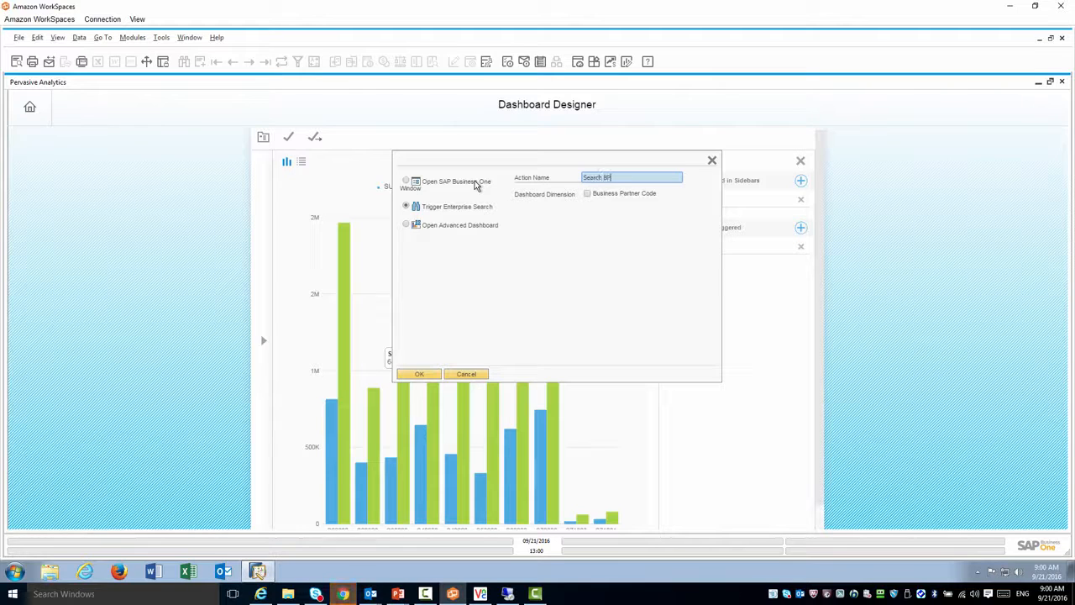
left_click(588, 194)
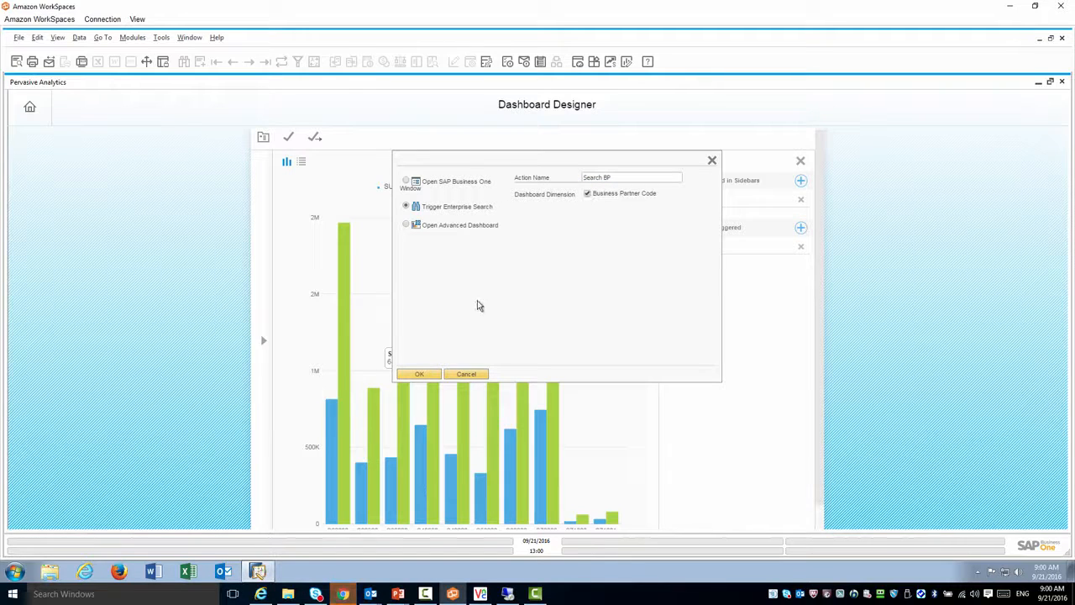
left_click(424, 375)
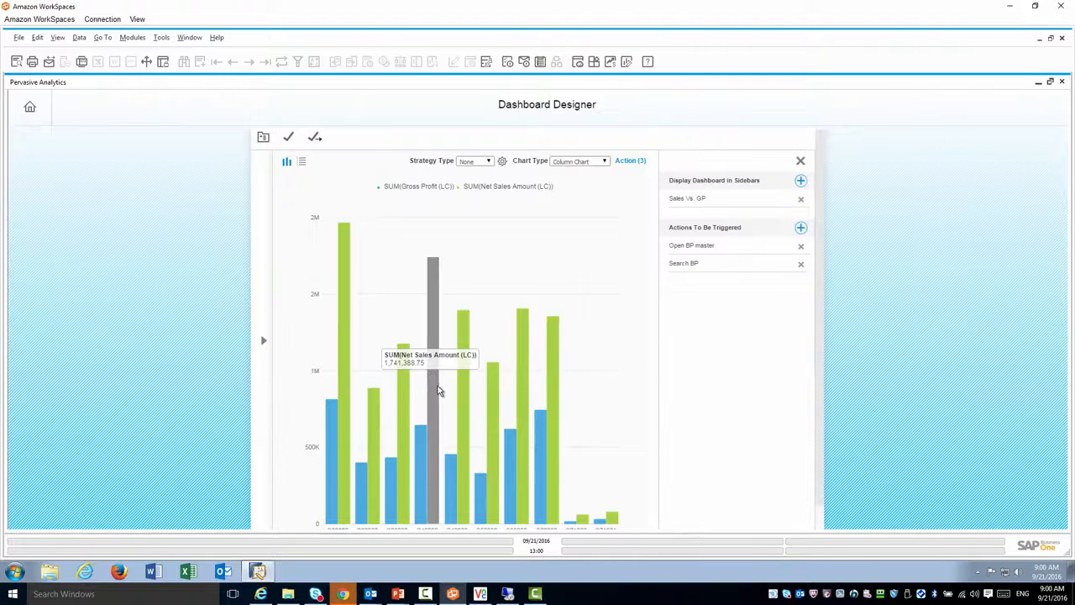
Add a triggered action named "Customer 360" that opens the Customer 360 advanced dashboard
left_click(800, 228)
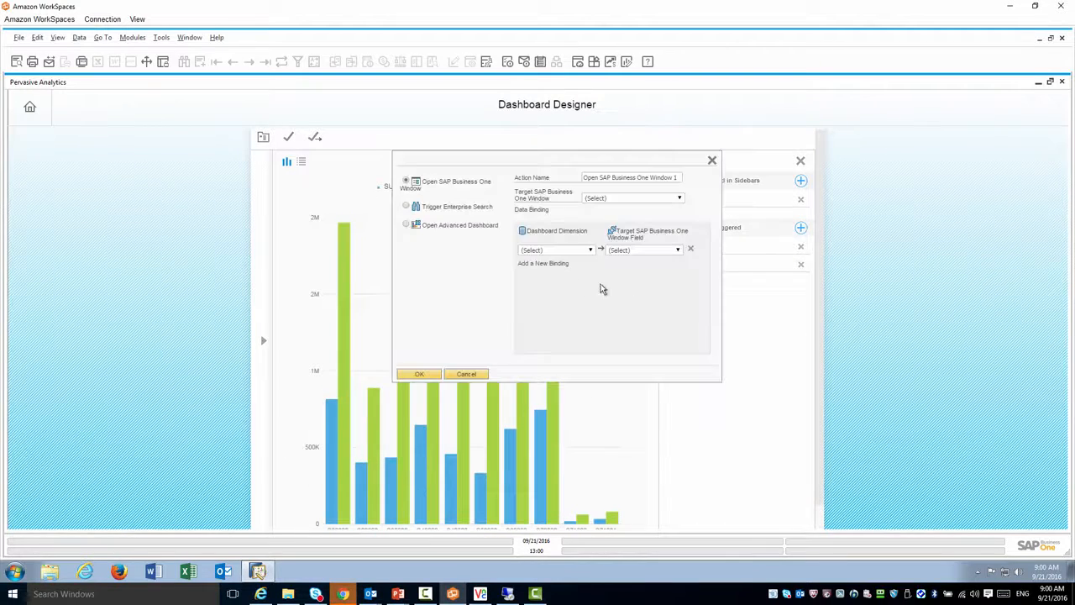
left_click(405, 227)
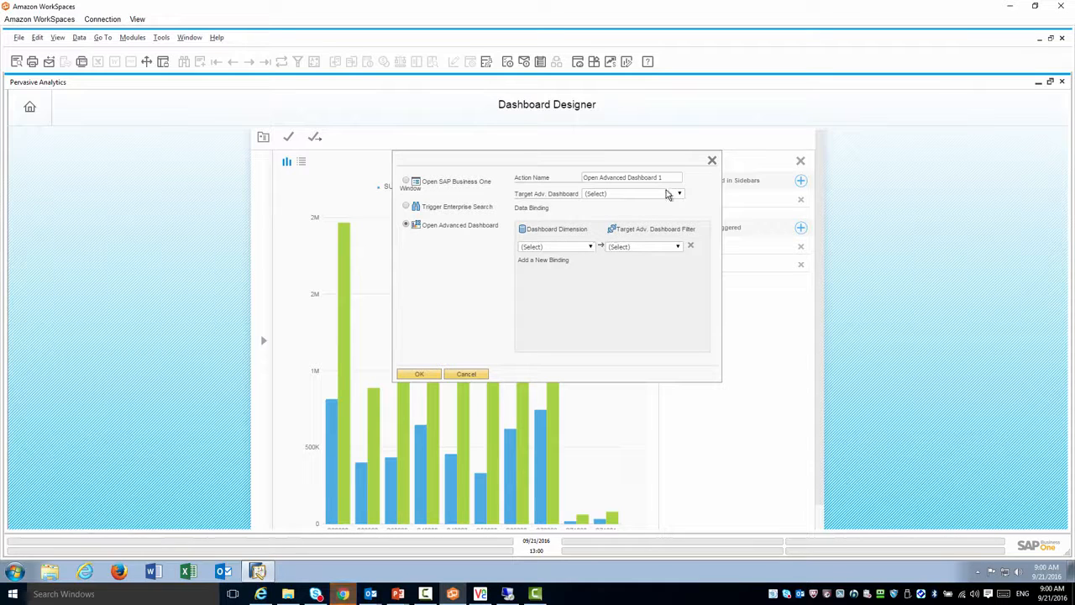
left_click(681, 195)
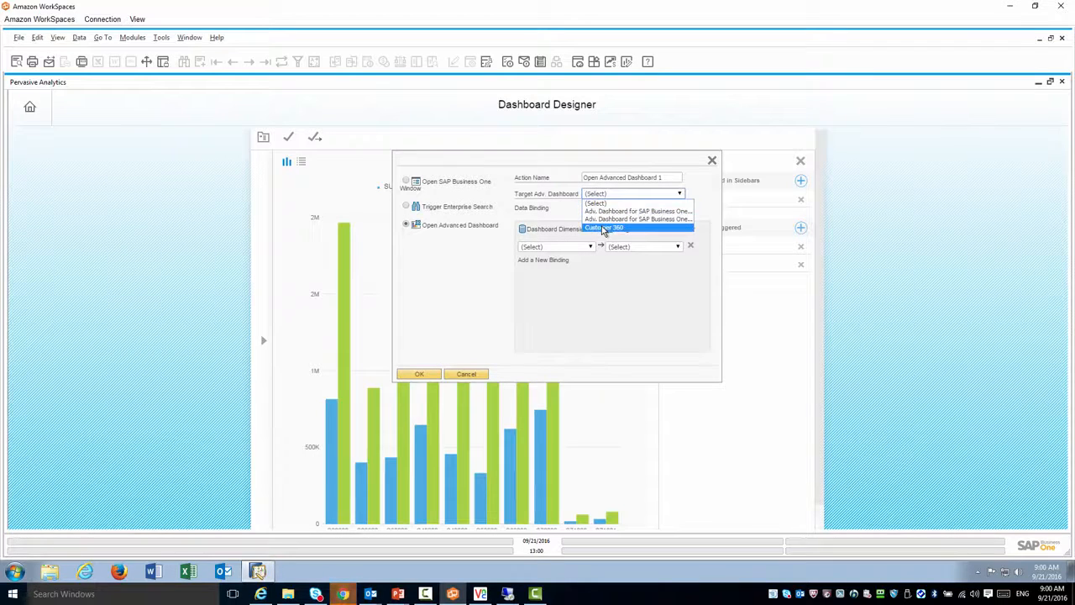
left_click(624, 204)
left_click_drag(663, 177, 563, 179)
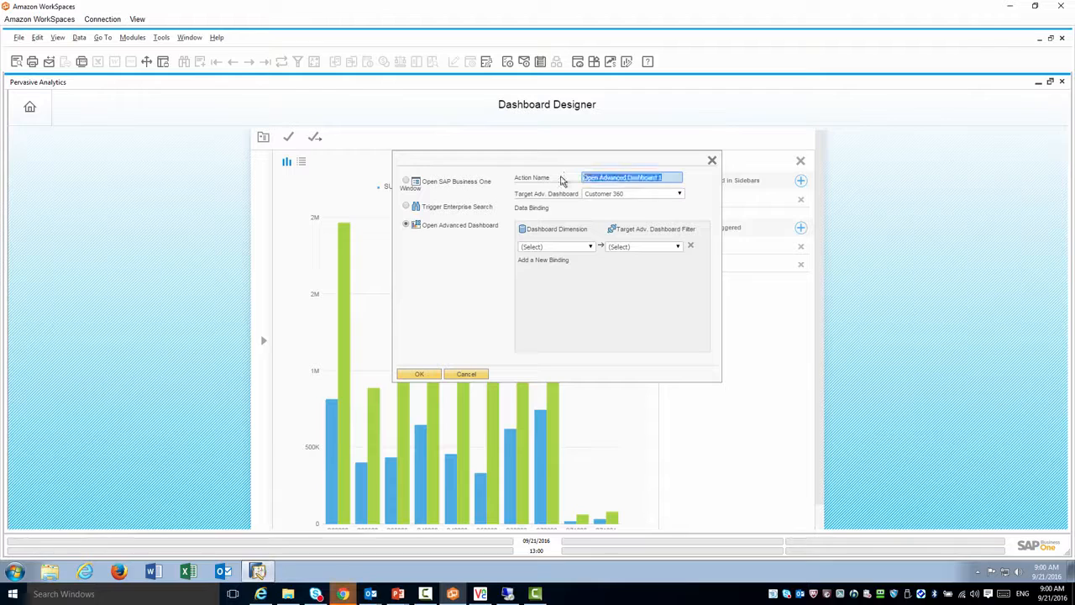
type("Customer 360")
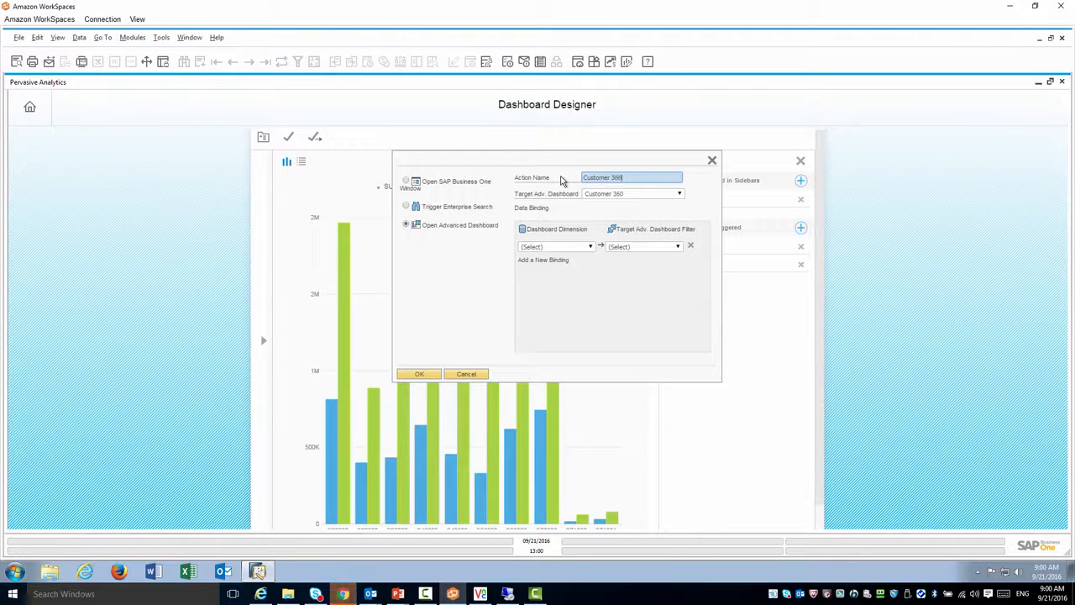
Bind the Business Partner Code dimension to the Business Partner Code filter in the "Customer 360" action and accept it
left_click(592, 247)
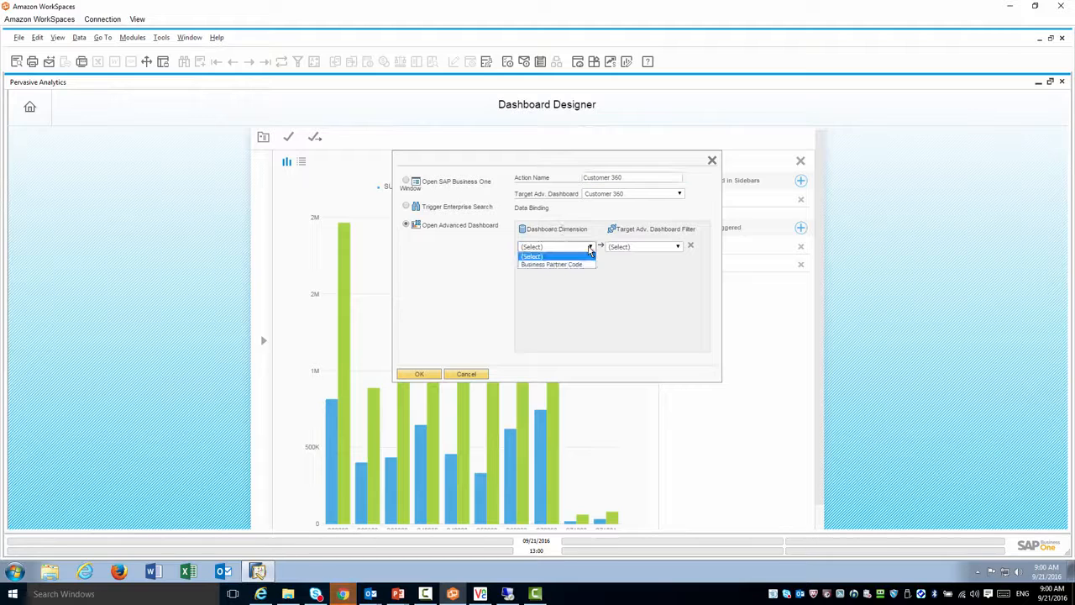
left_click(568, 266)
left_click(674, 246)
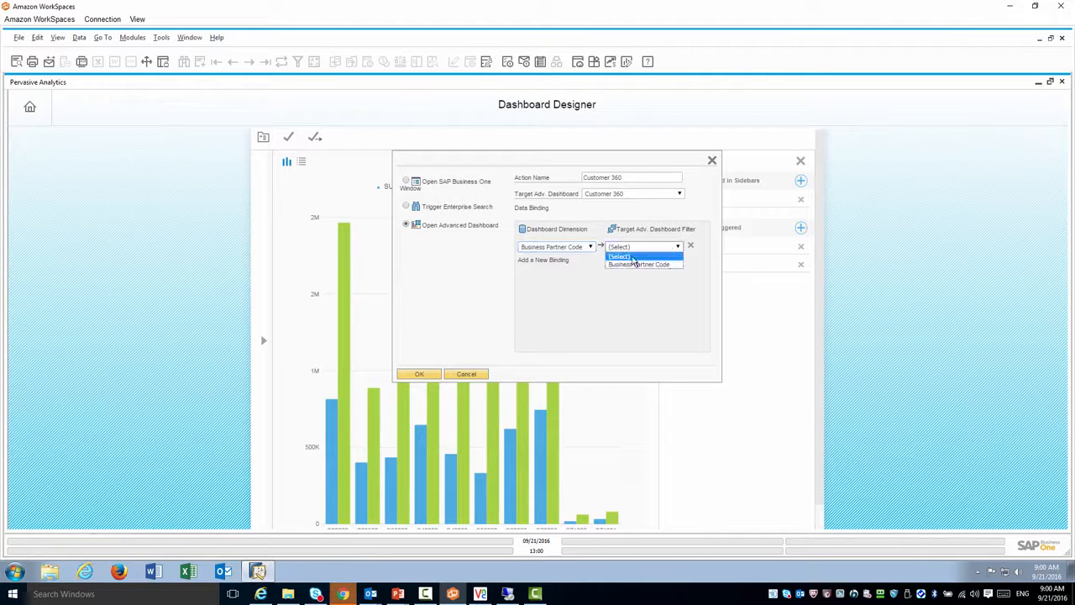
left_click(620, 265)
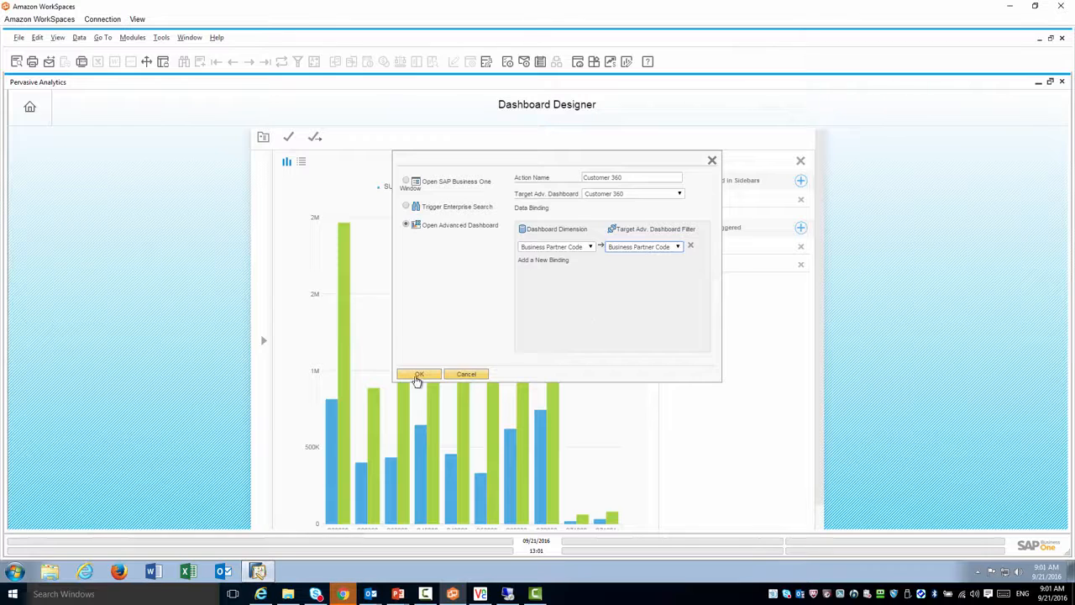
left_click(417, 377)
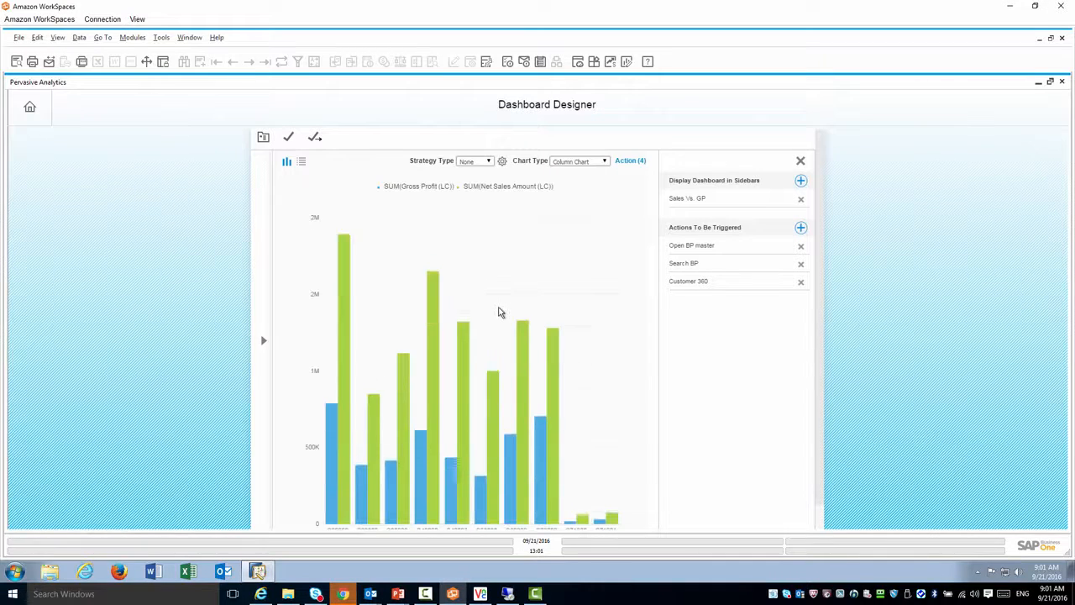
Save the dashboard as "Sales Vs. GP" and close the Pervasive Analytics window
left_click(314, 138)
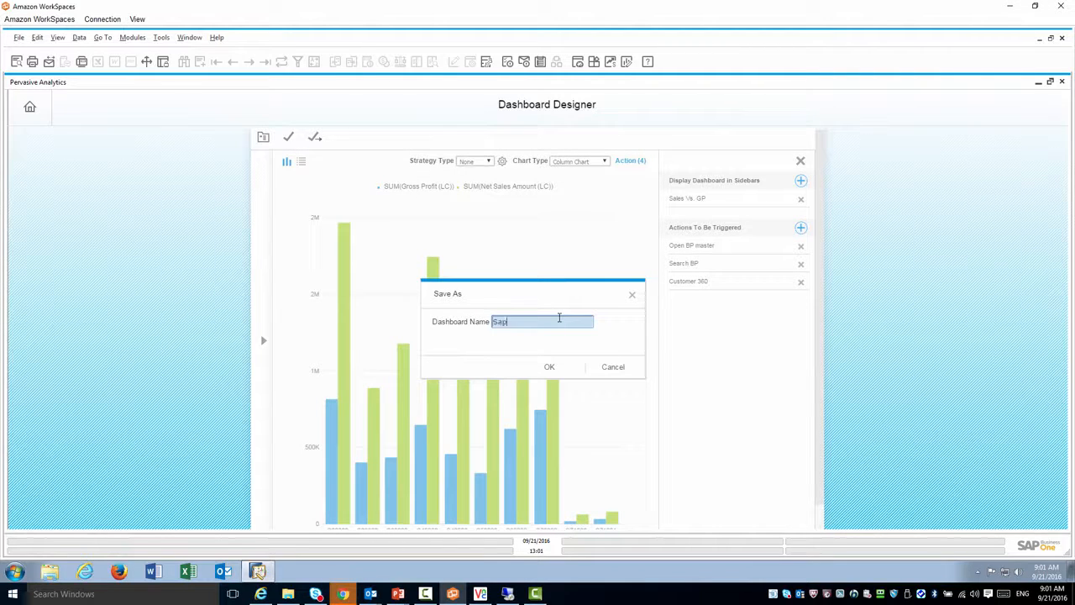
key("BackSpace")
type("les Vs")
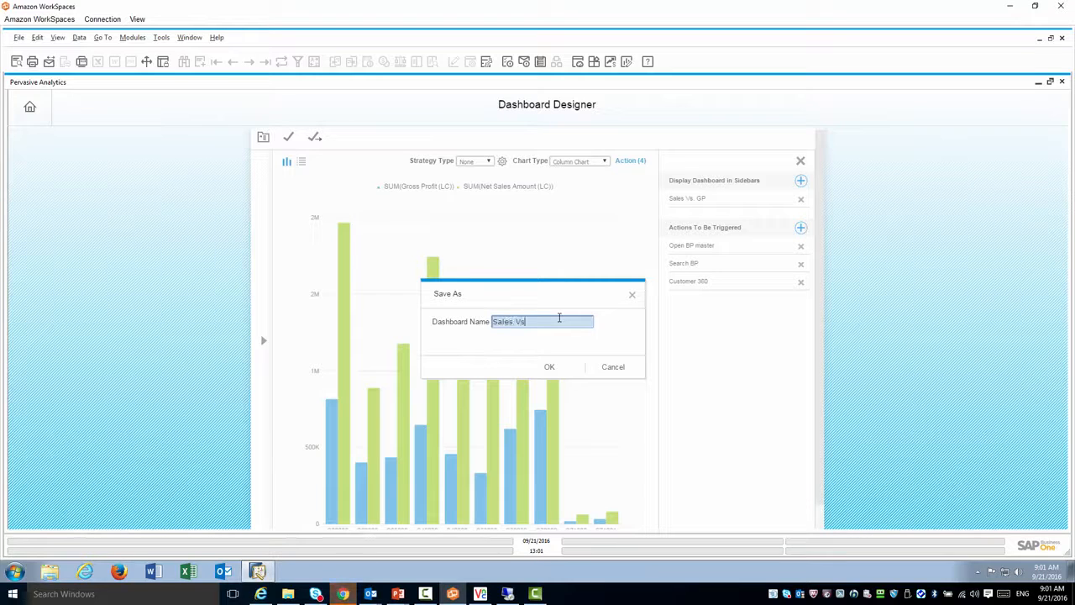
type(". GF")
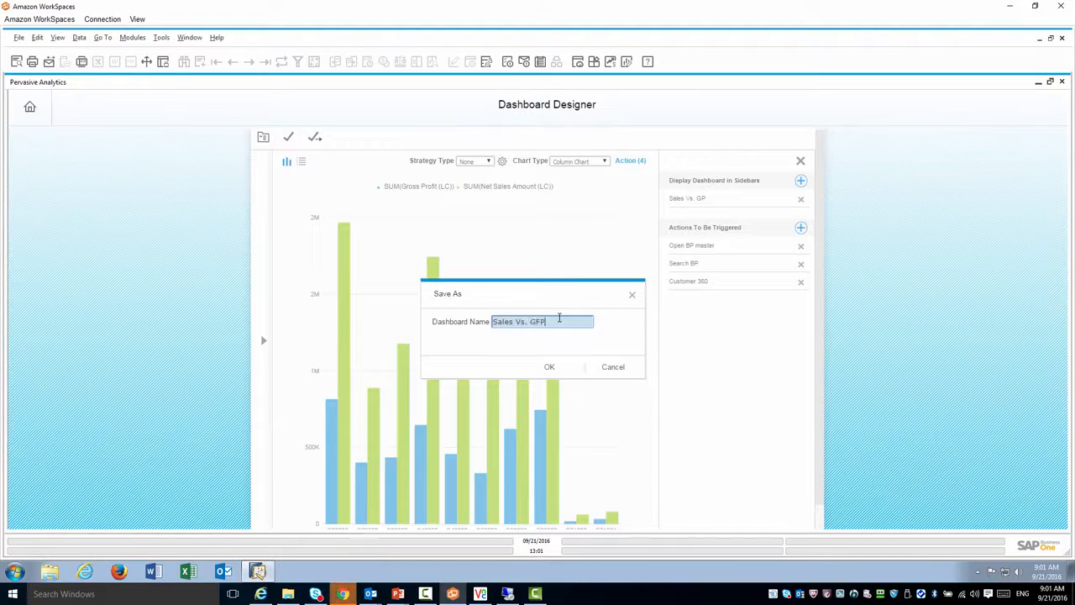
key("BackSpace")
left_click(552, 368)
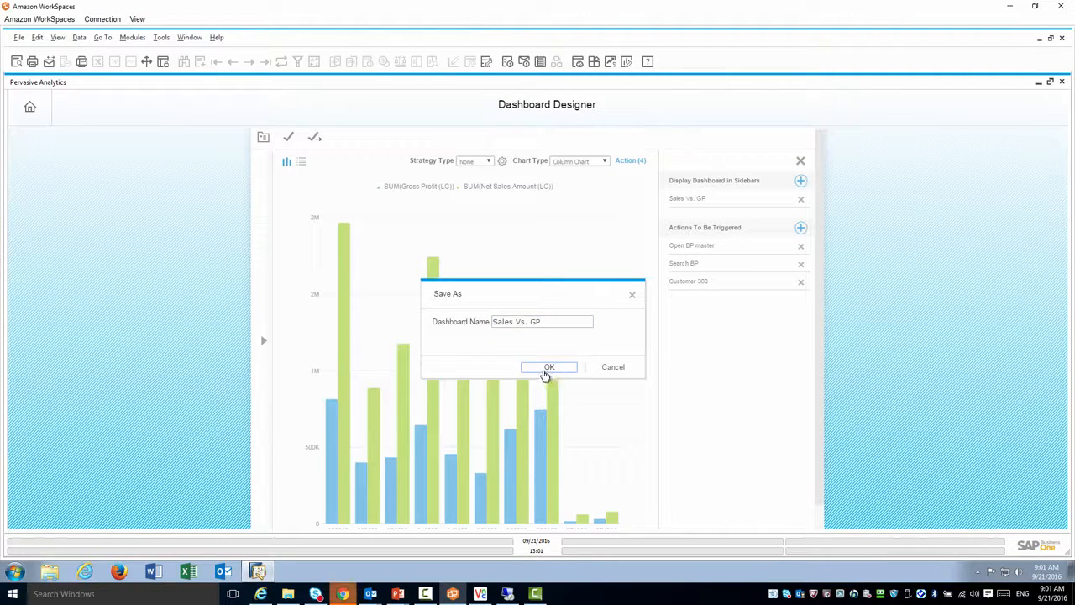
left_click(1063, 82)
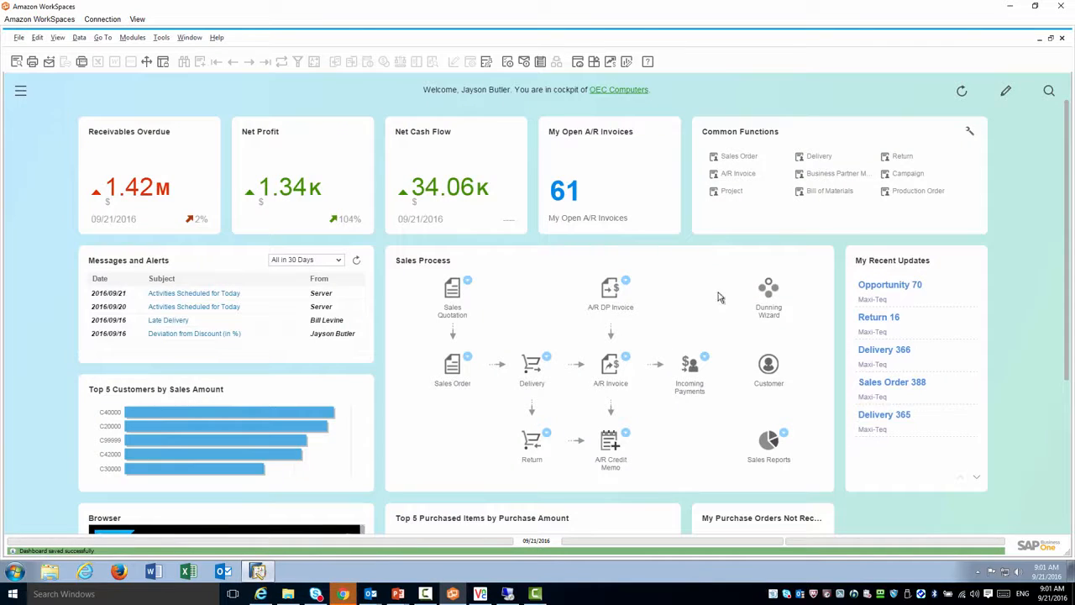
Find the Sales Vs. GP widget in the widget gallery by searching "Sales", add it to the cockpit and finish editing
left_click(1005, 90)
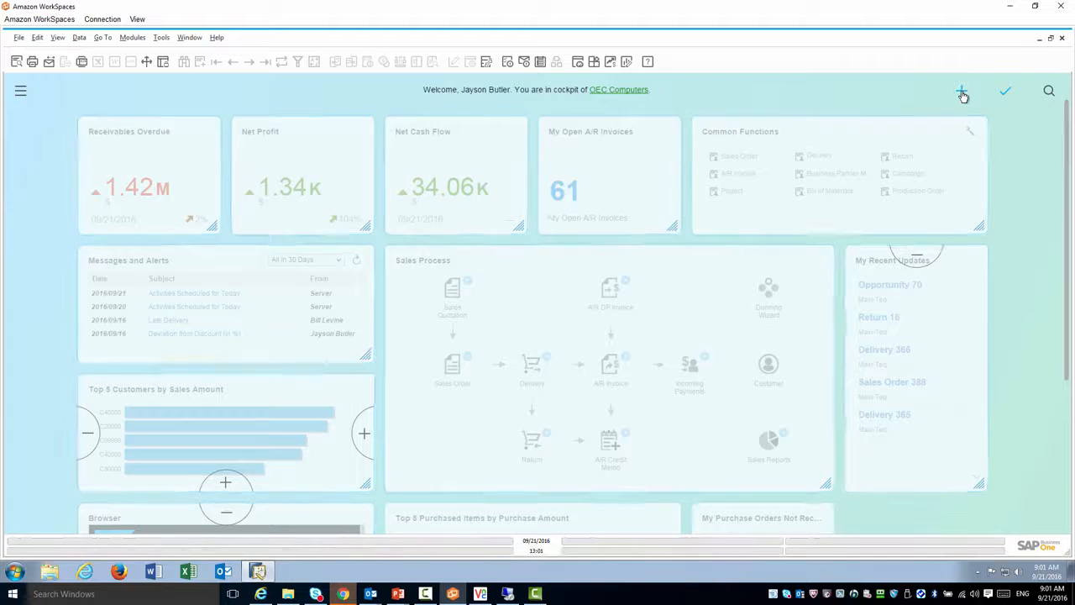
left_click(963, 92)
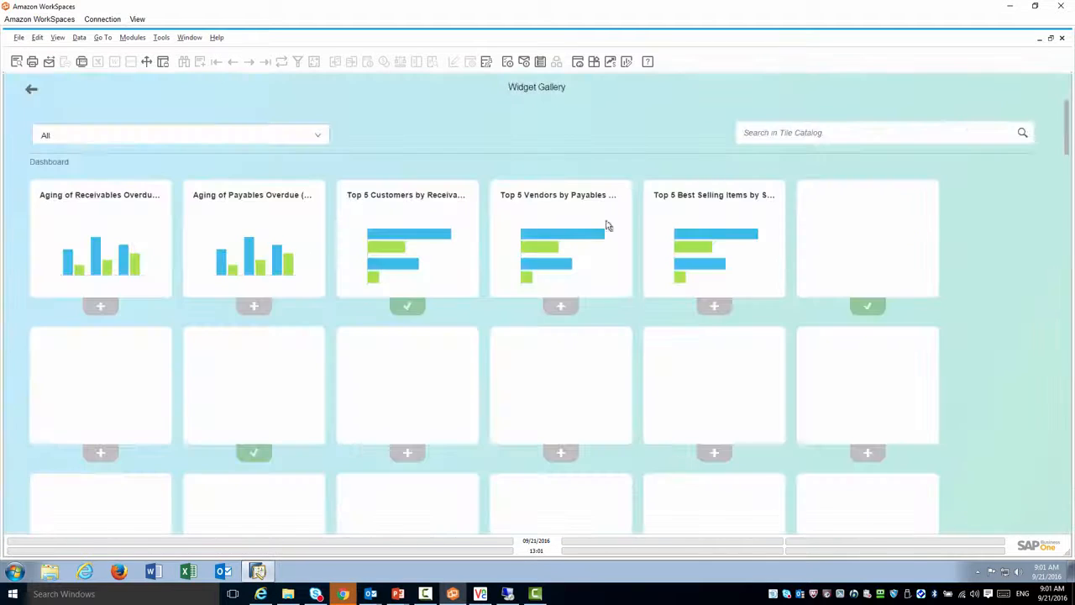
left_click(760, 134)
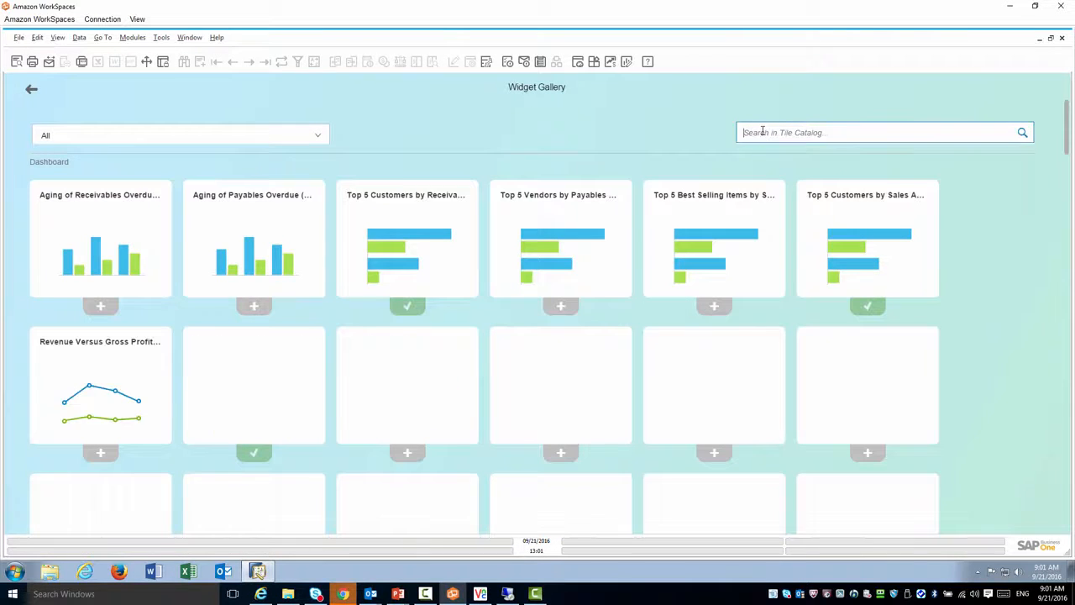
type("Sales")
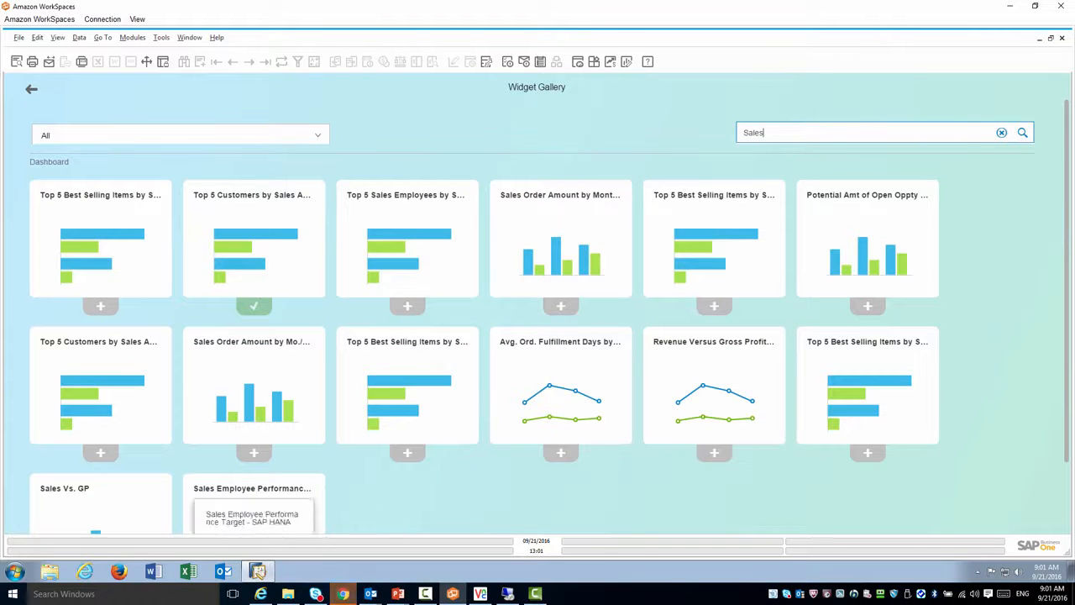
left_click_drag(1070, 406, 1072, 451)
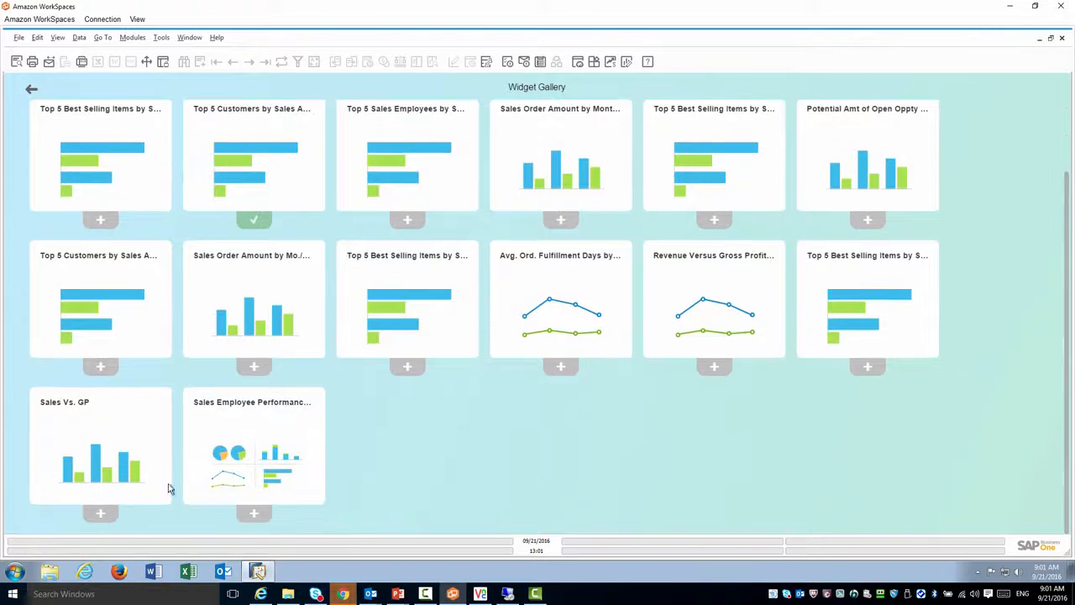
left_click(100, 516)
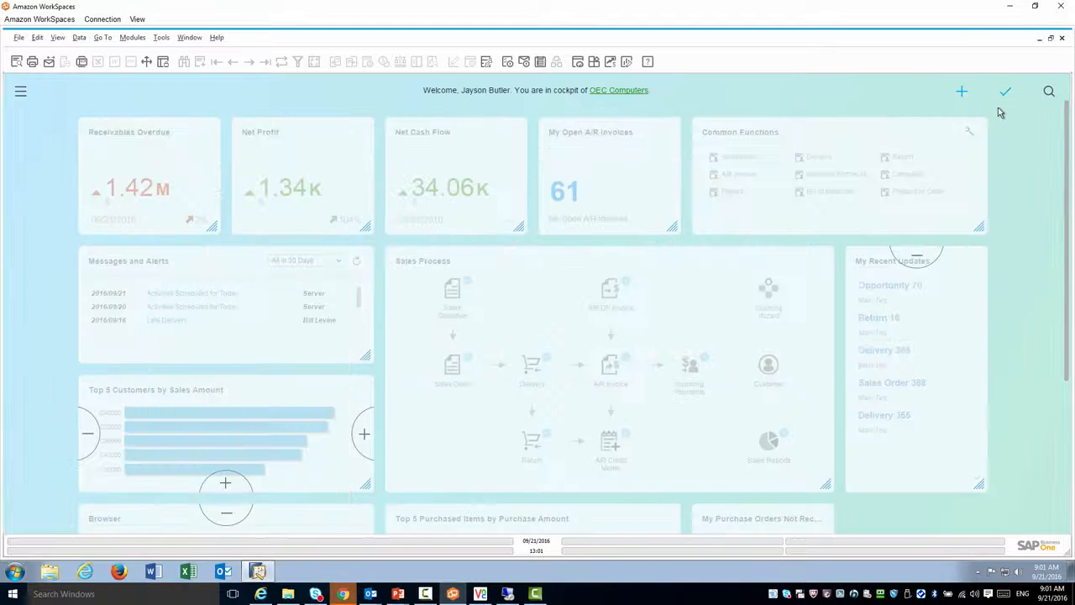
left_click(1006, 93)
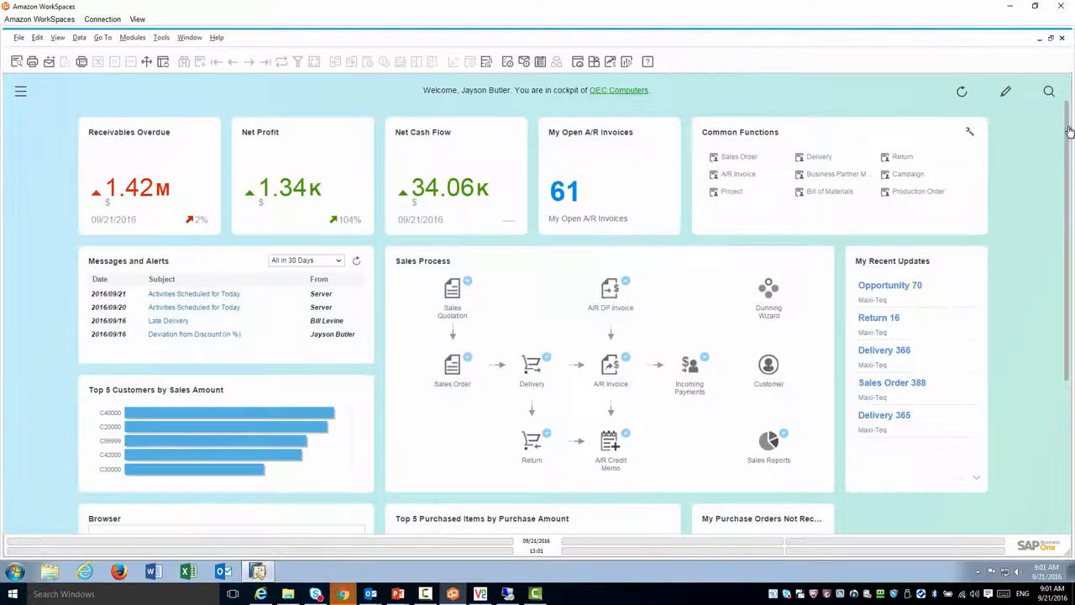
Run the "Open BP master" action on the first business partner's gross profit bar in the cockpit's Sales Vs. GP widget
scroll(1070, 373, "down", 1)
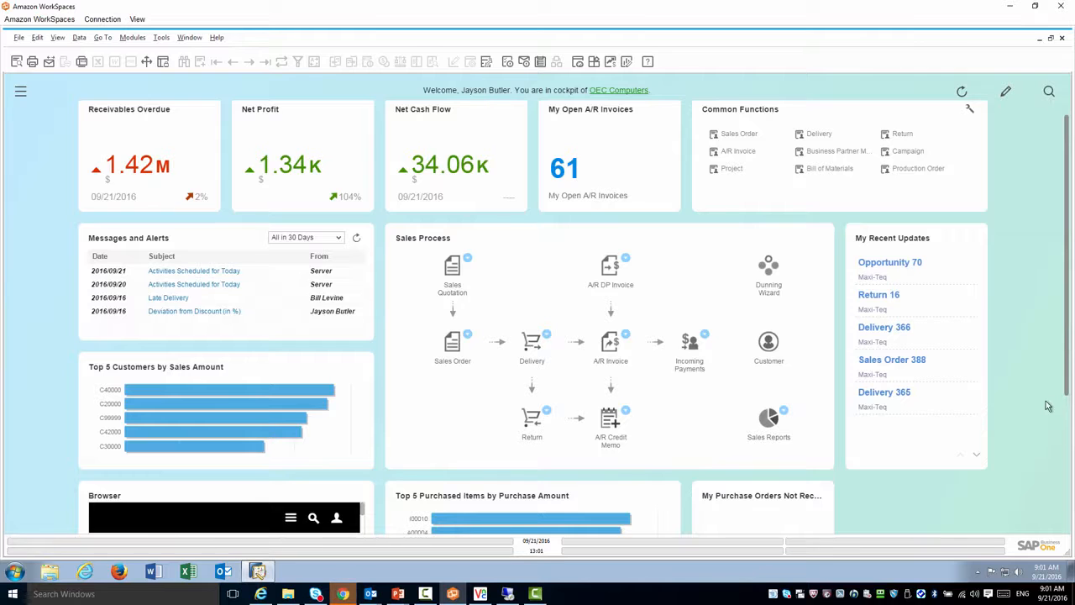
scroll(1070, 431, "down", 5)
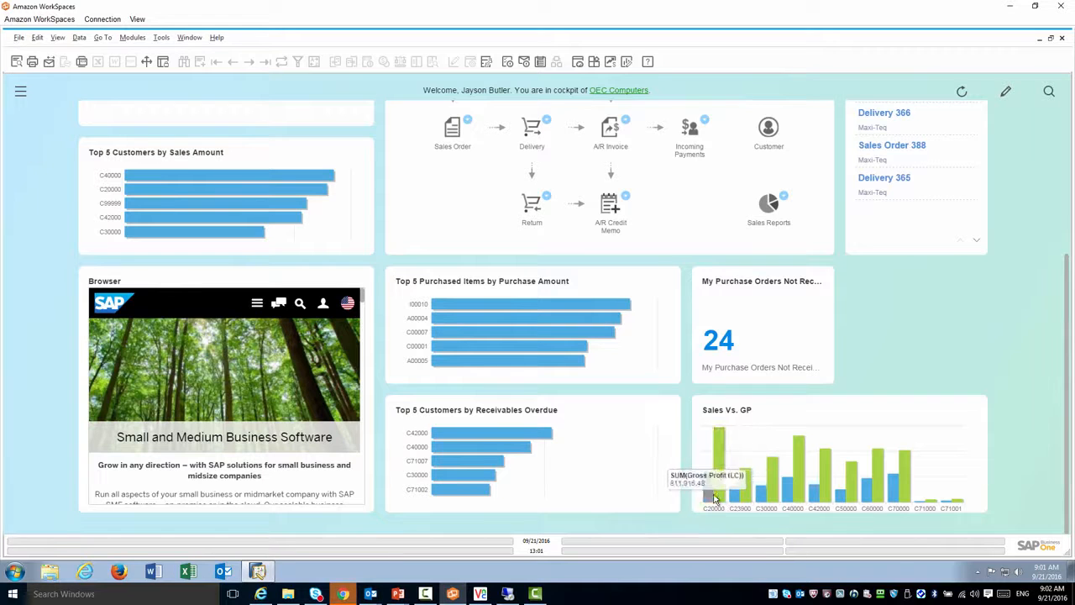
mouse_move(714, 498)
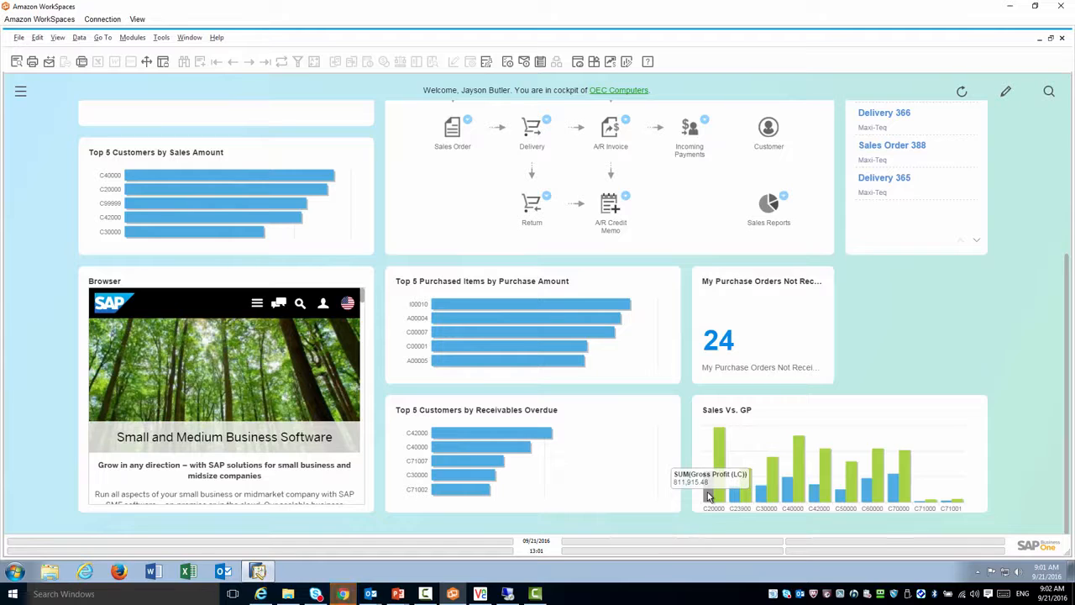
left_click(708, 496)
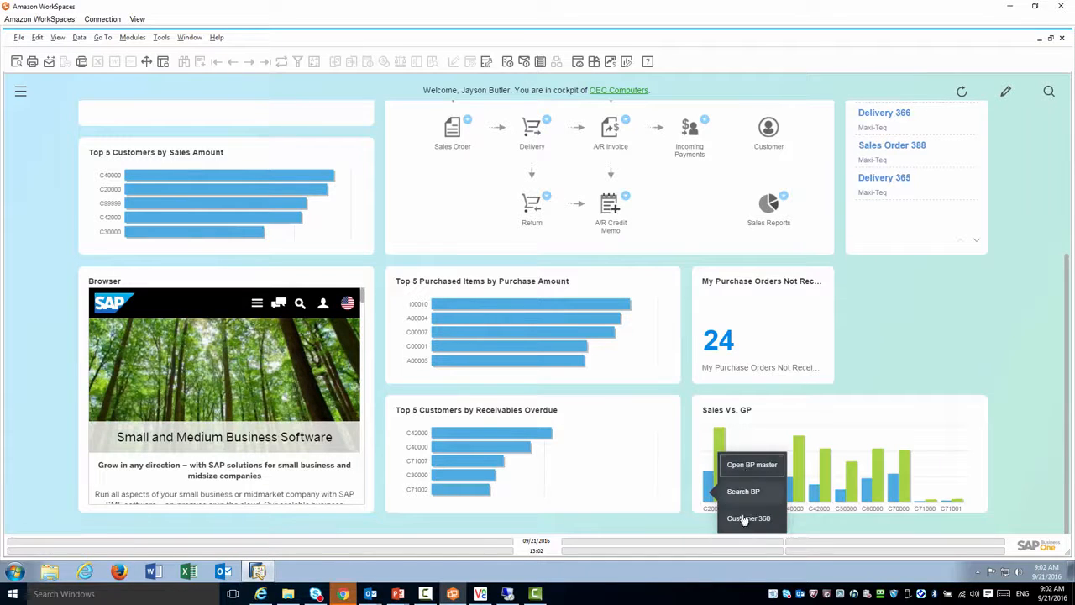
left_click(754, 467)
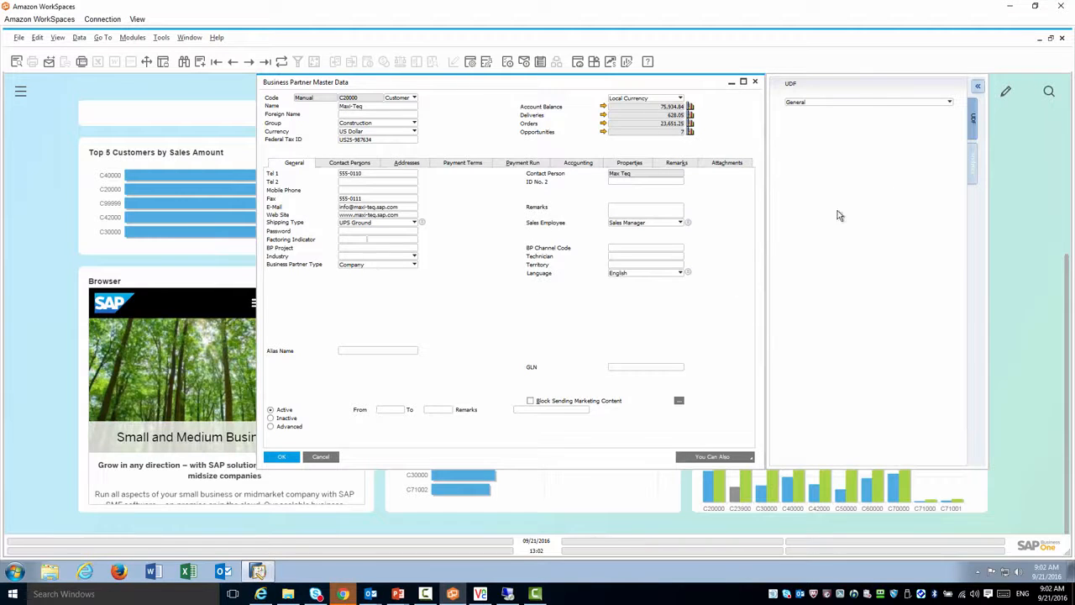
Show the Analytics sidebar in Business Partner Master Data and advance two records to view their Sales Vs. GP charts
left_click(976, 165)
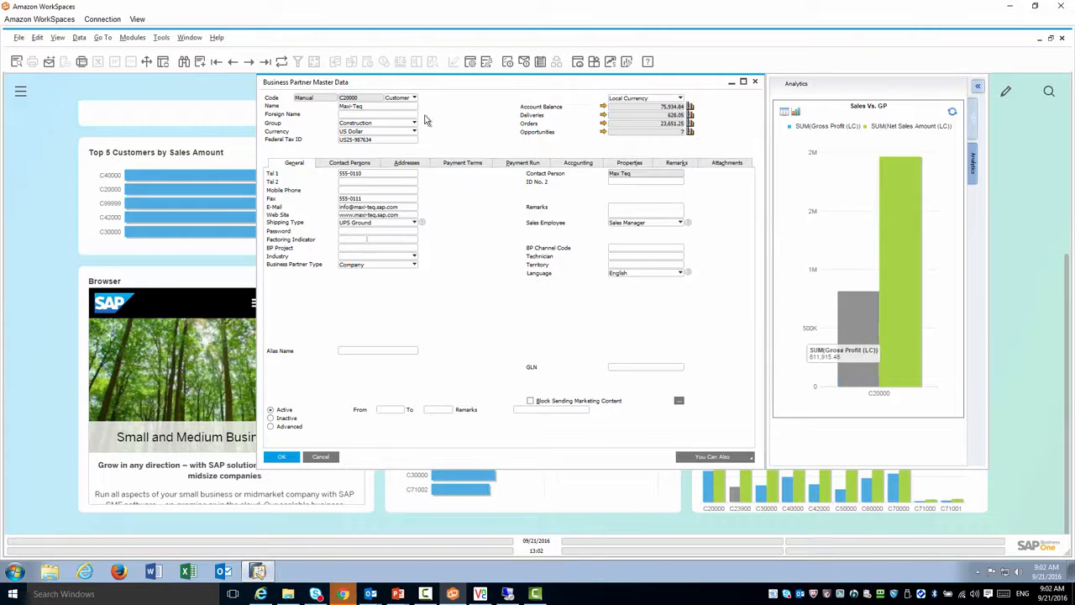
left_click(251, 61)
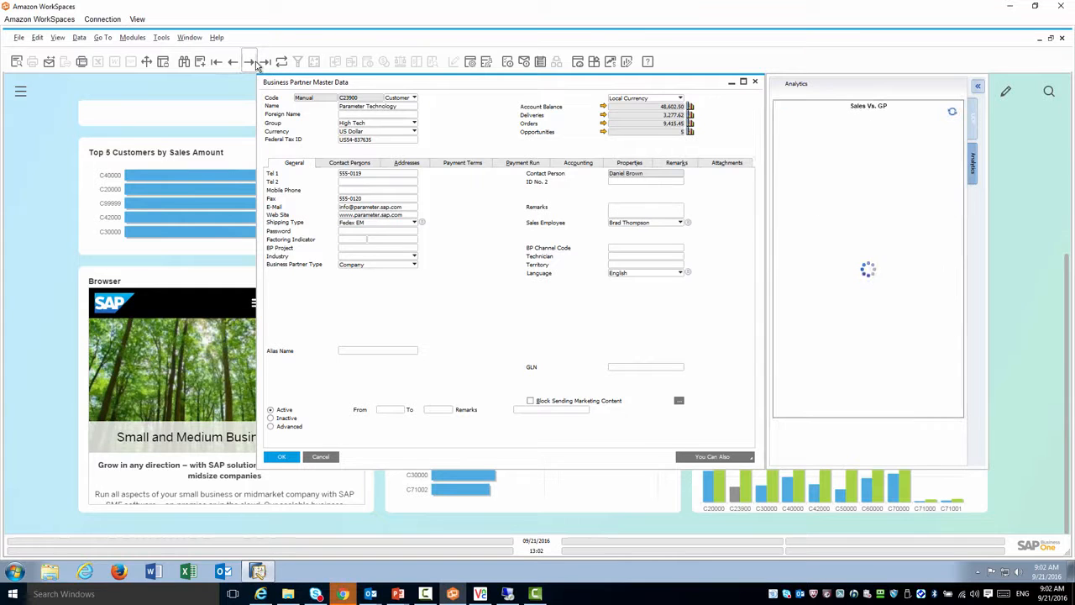
left_click(250, 61)
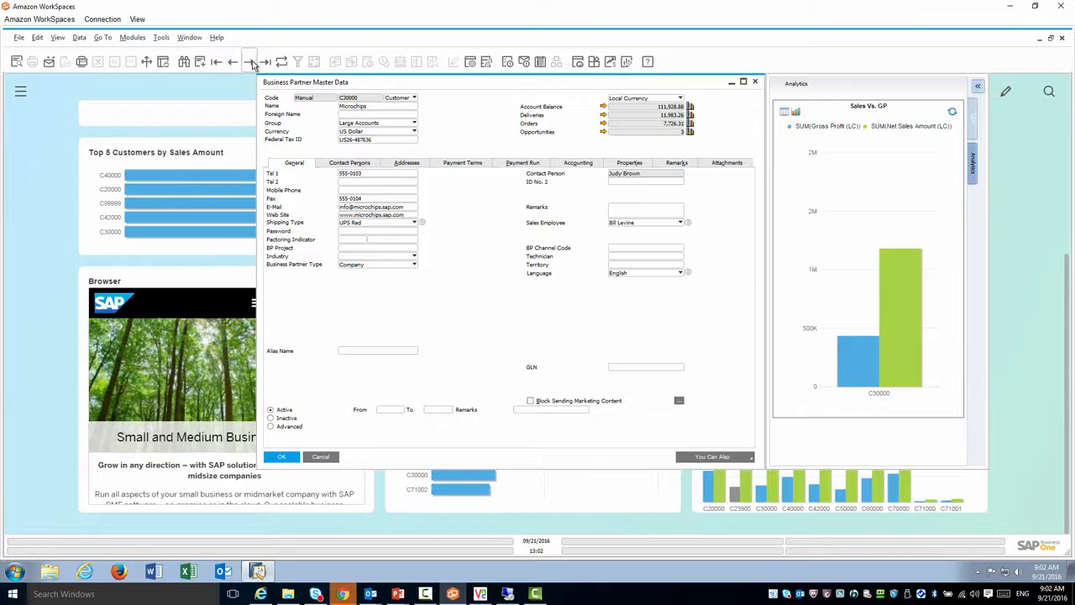
Advance one more business partner record to view its Sales Vs. GP chart, and close Business Partner Master Data
left_click(251, 61)
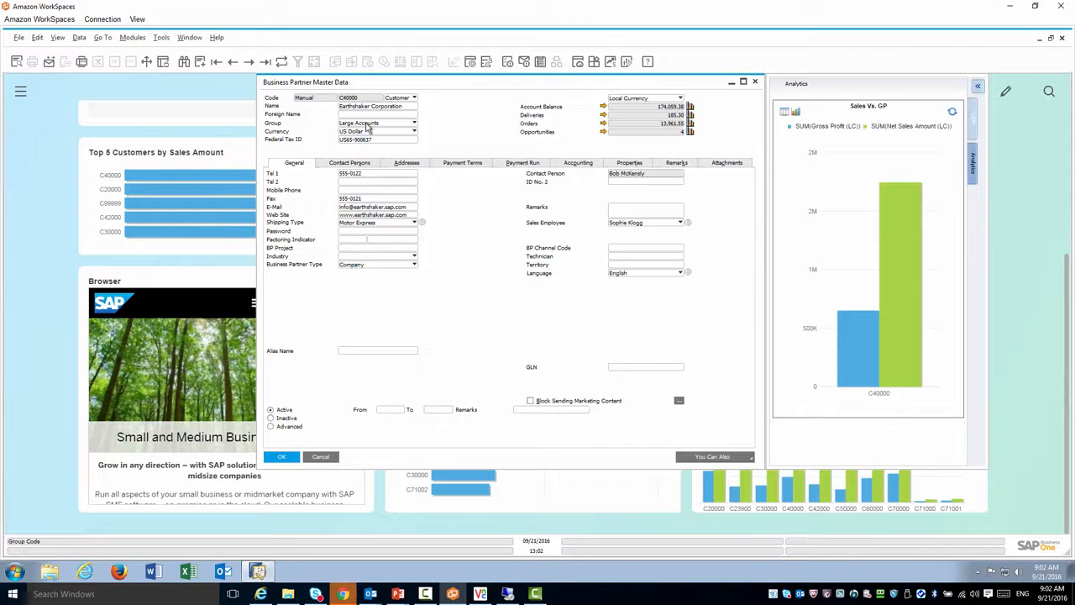
left_click(282, 457)
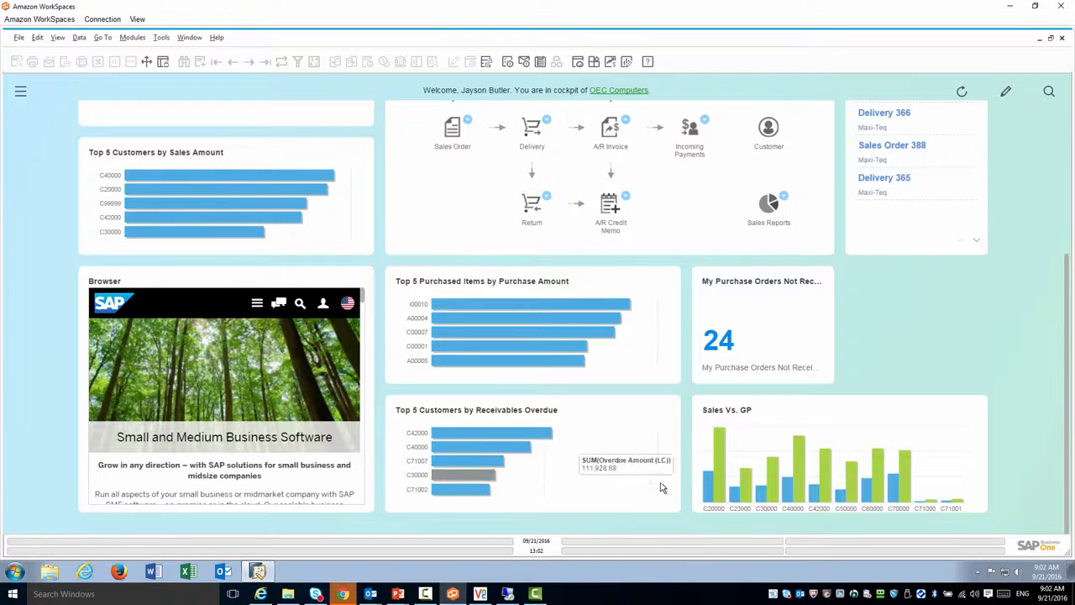
Run the "Search BP" action on C20000's gross profit bar in the Sales Vs. GP widget, review the matching records and close the results
left_click(708, 494)
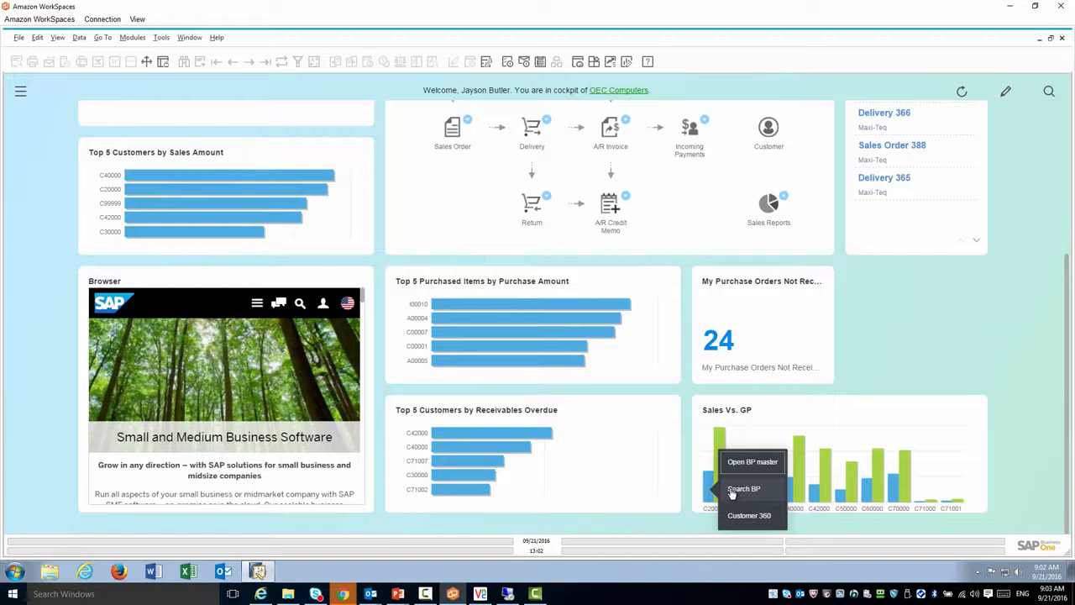
left_click(732, 492)
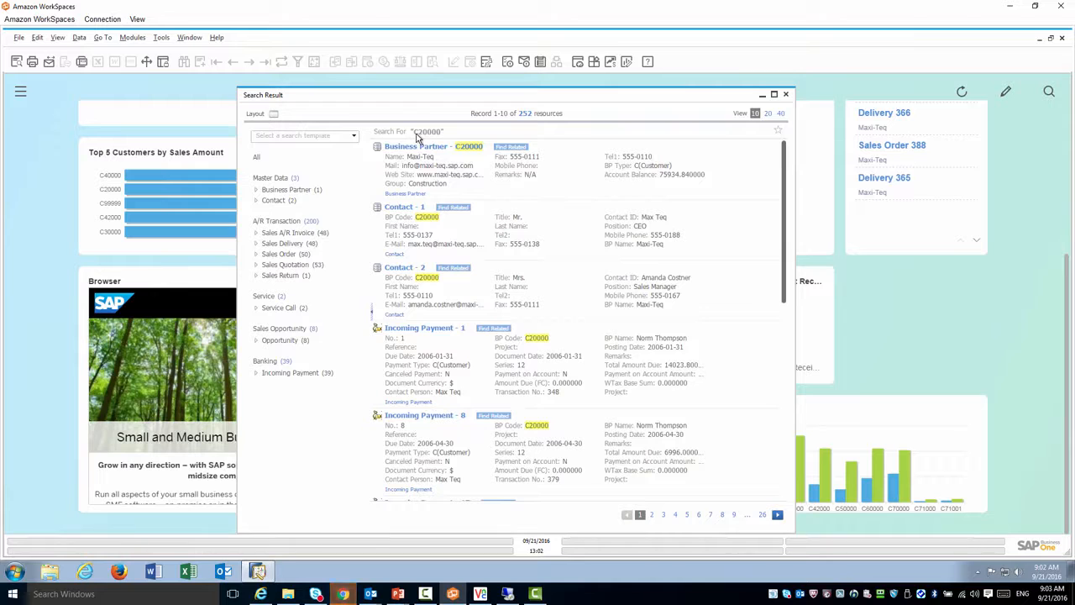
mouse_move(462, 151)
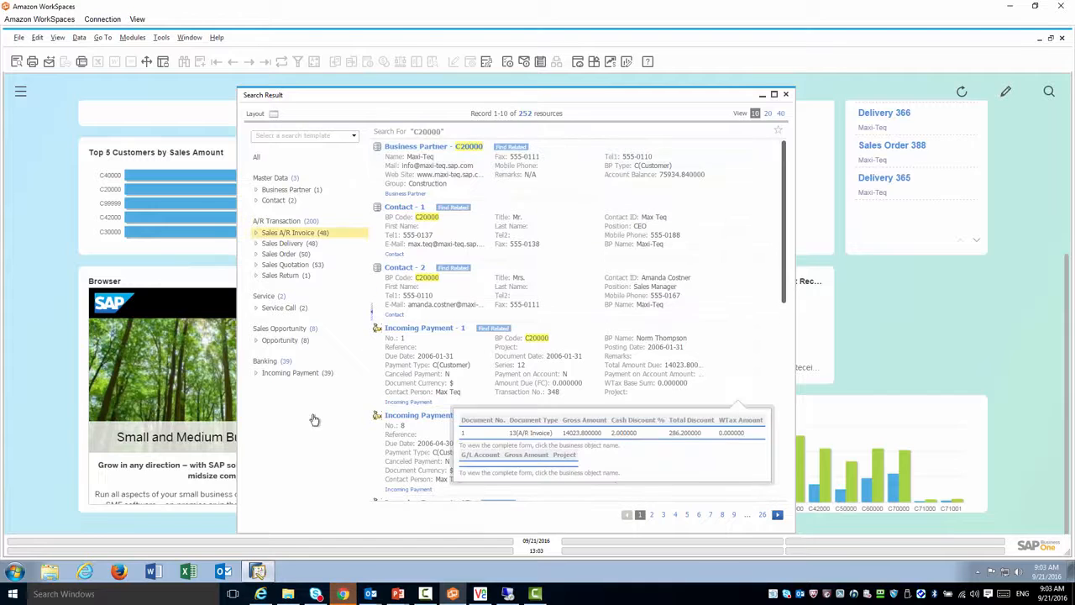
left_click(786, 95)
Run the "Customer 360" action on C20000's gross profit bar in the Sales Vs. GP widget and examine the customer's General figures
left_click(710, 487)
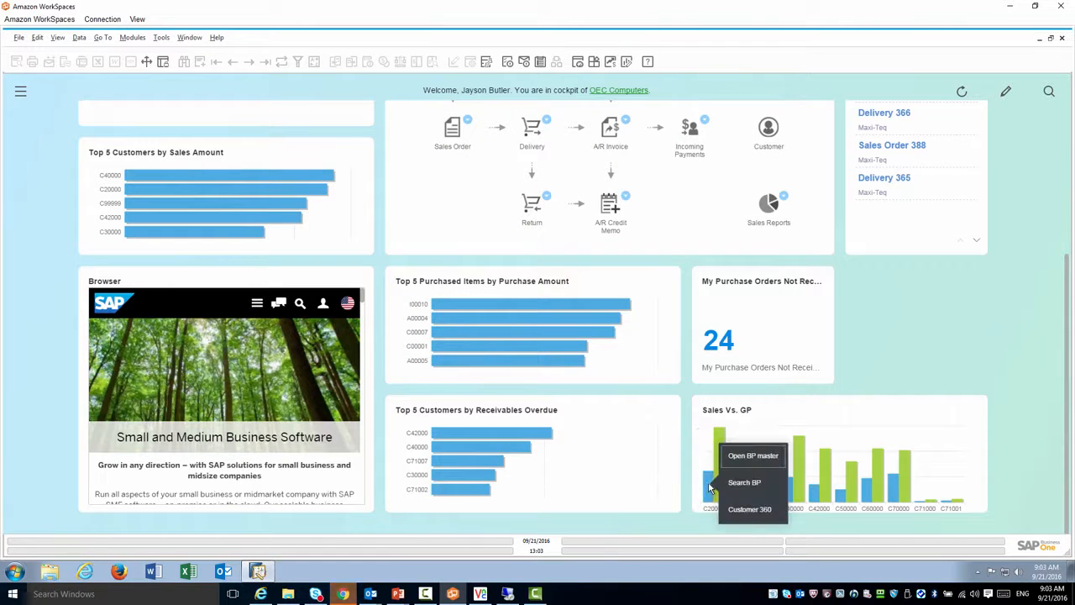
left_click(747, 510)
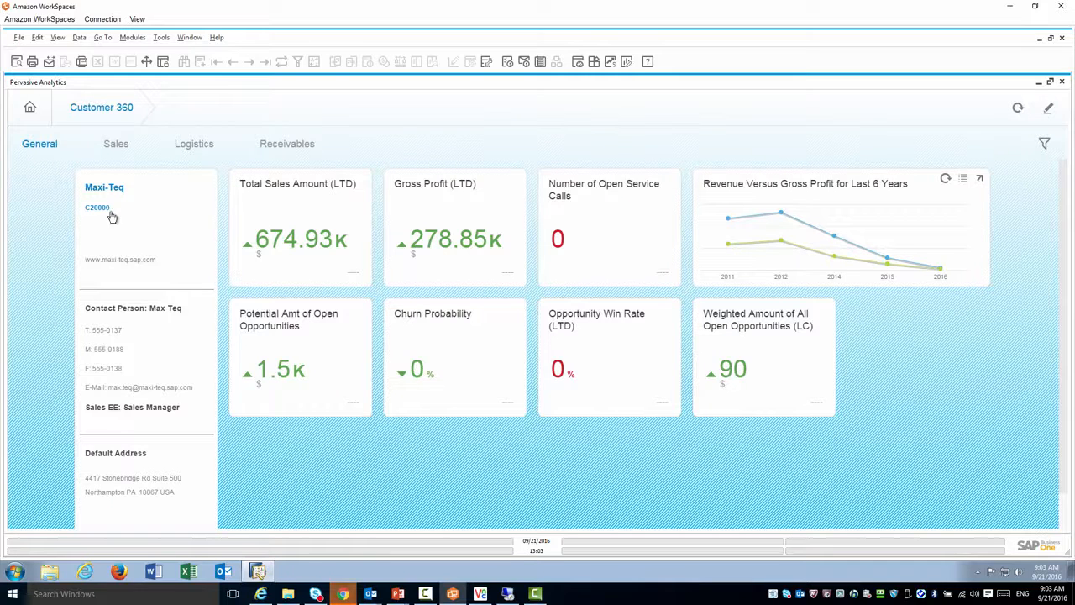
mouse_move(260, 267)
mouse_move(559, 244)
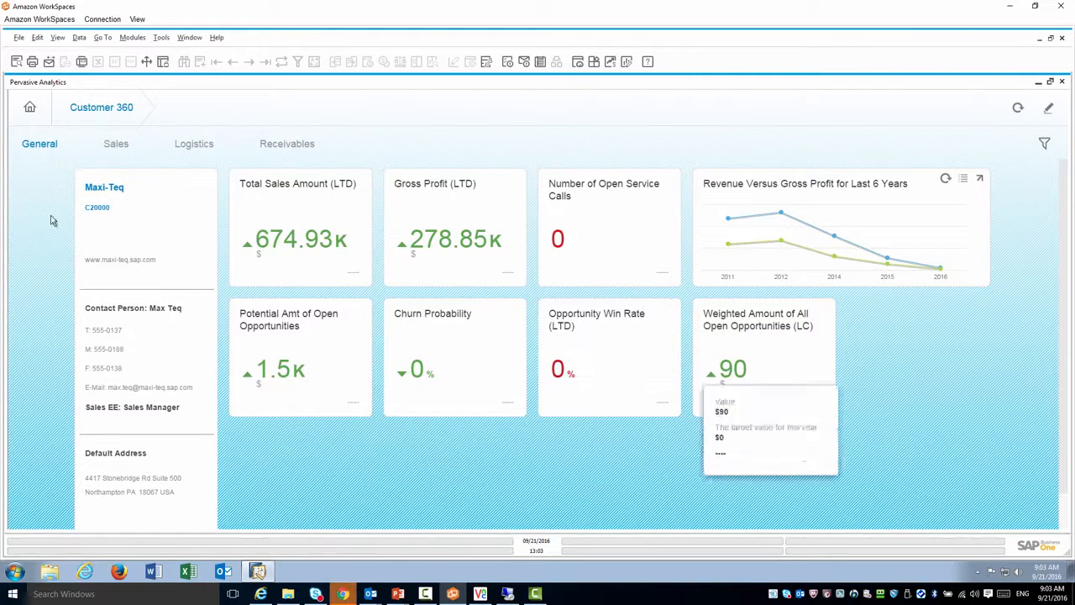
Review the Sales, Logistics and Receivables pages of C20000's Customer 360 dashboard, and close the Pervasive Analytics window
left_click(118, 146)
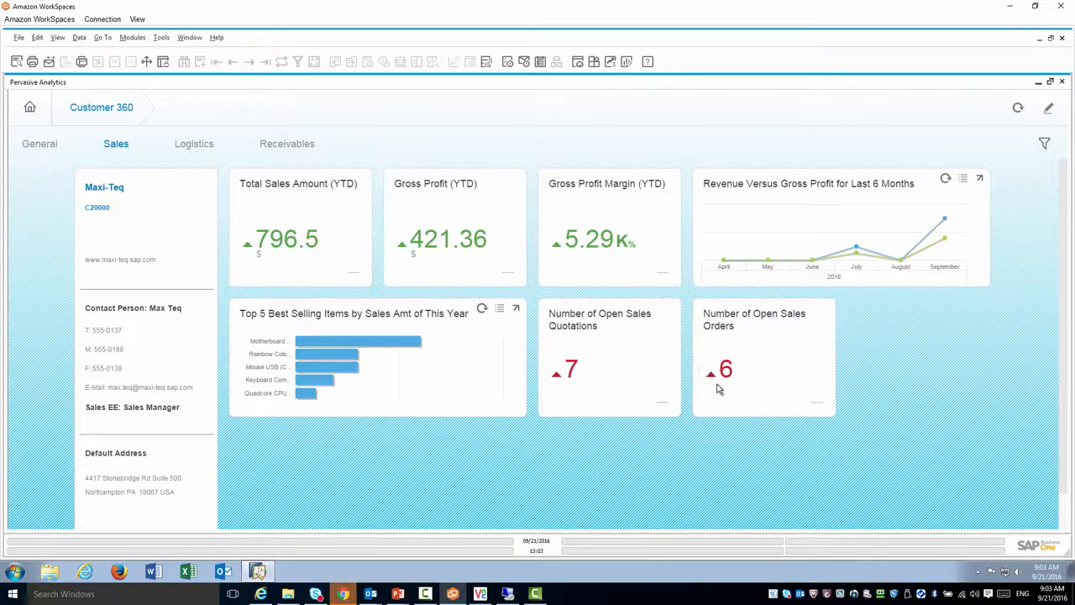
mouse_move(567, 379)
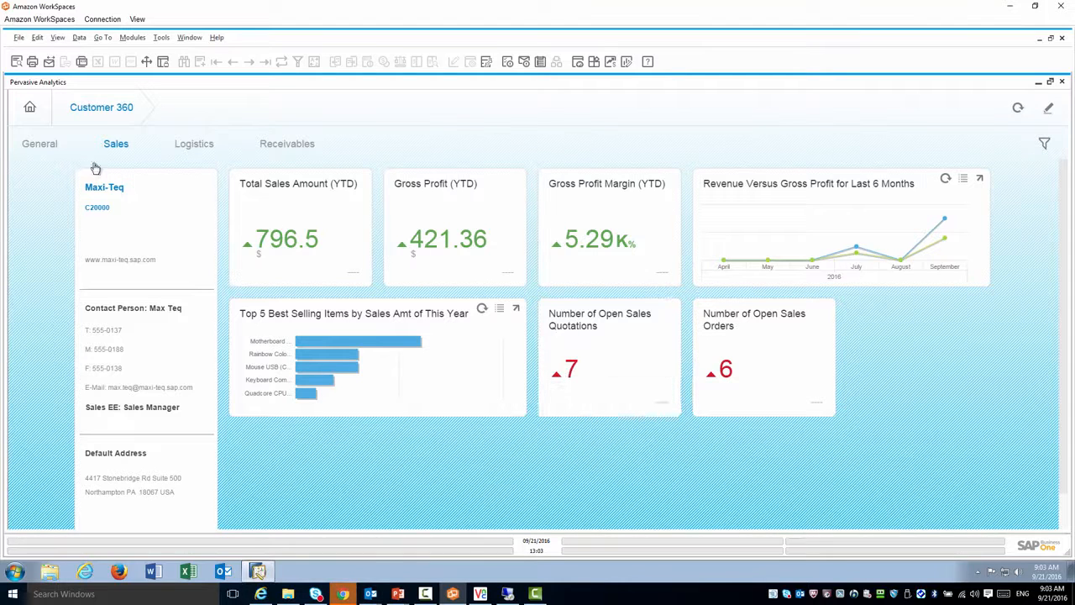
left_click(205, 150)
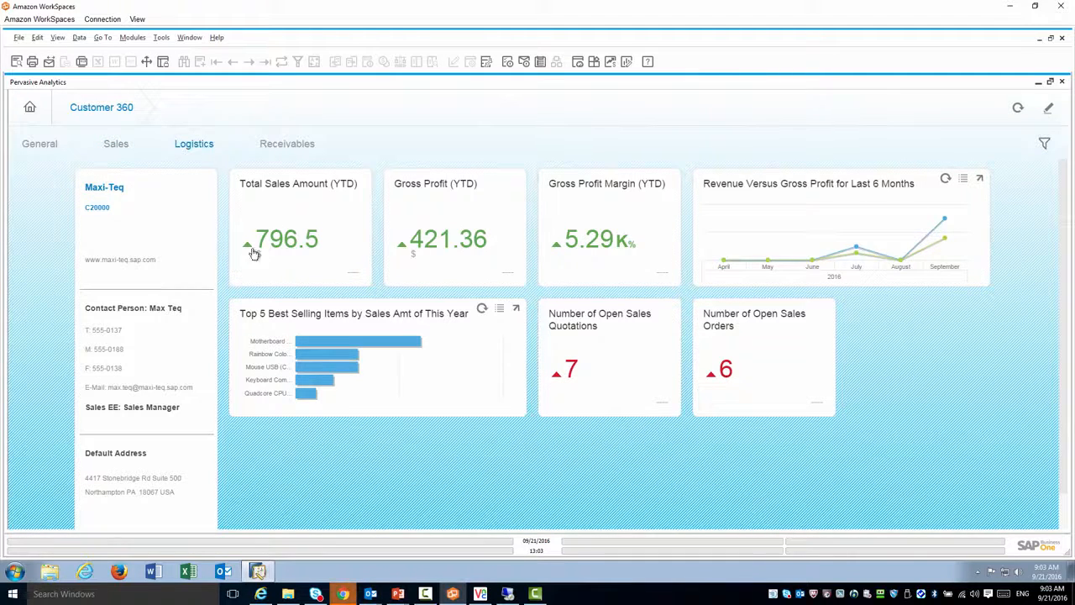
mouse_move(256, 244)
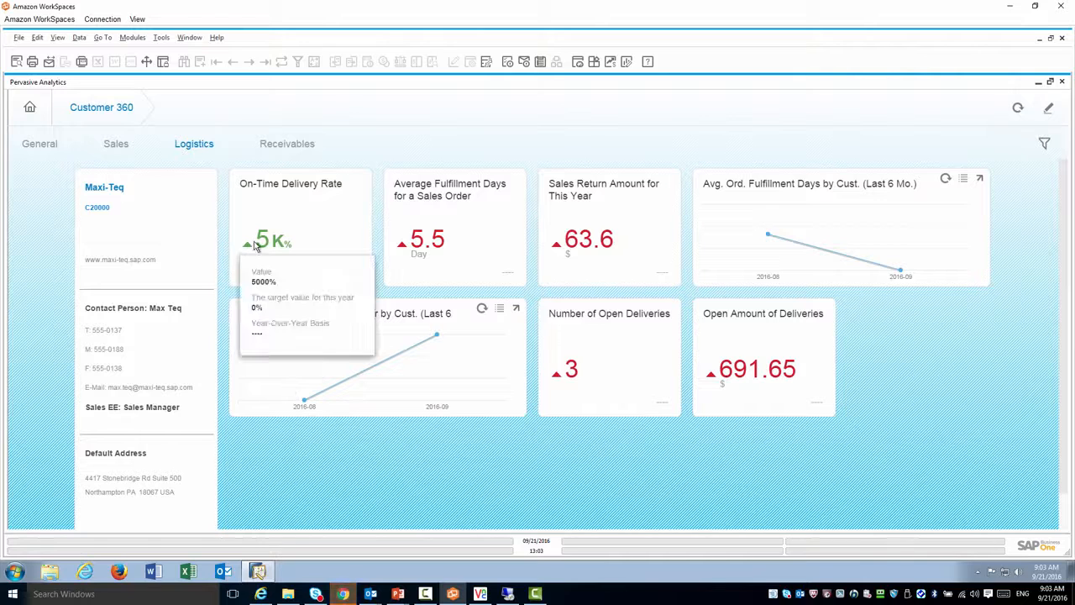
mouse_move(402, 245)
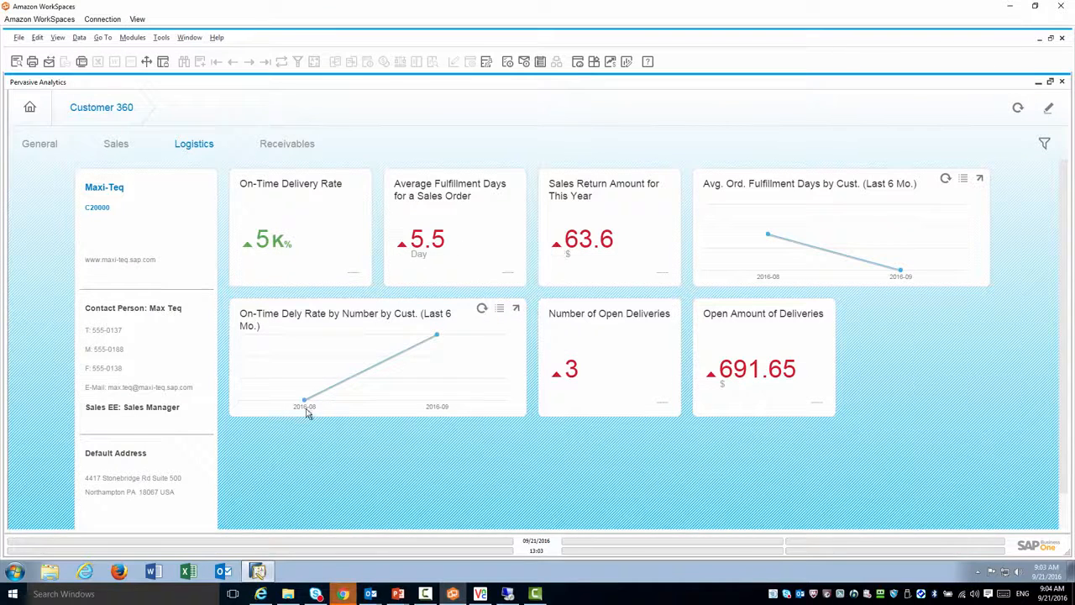
left_click(299, 151)
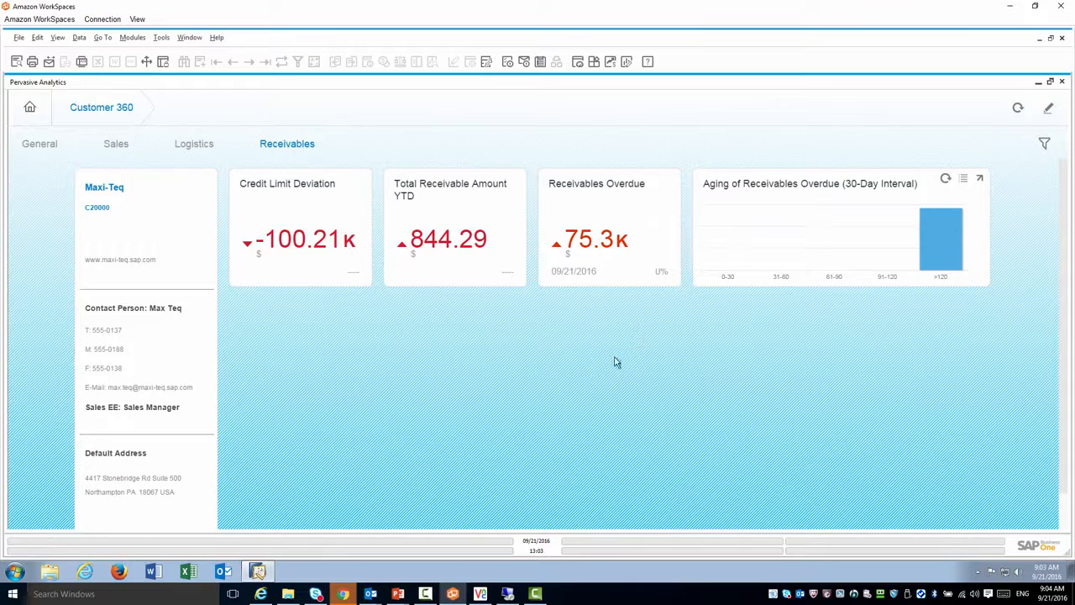
left_click(1064, 84)
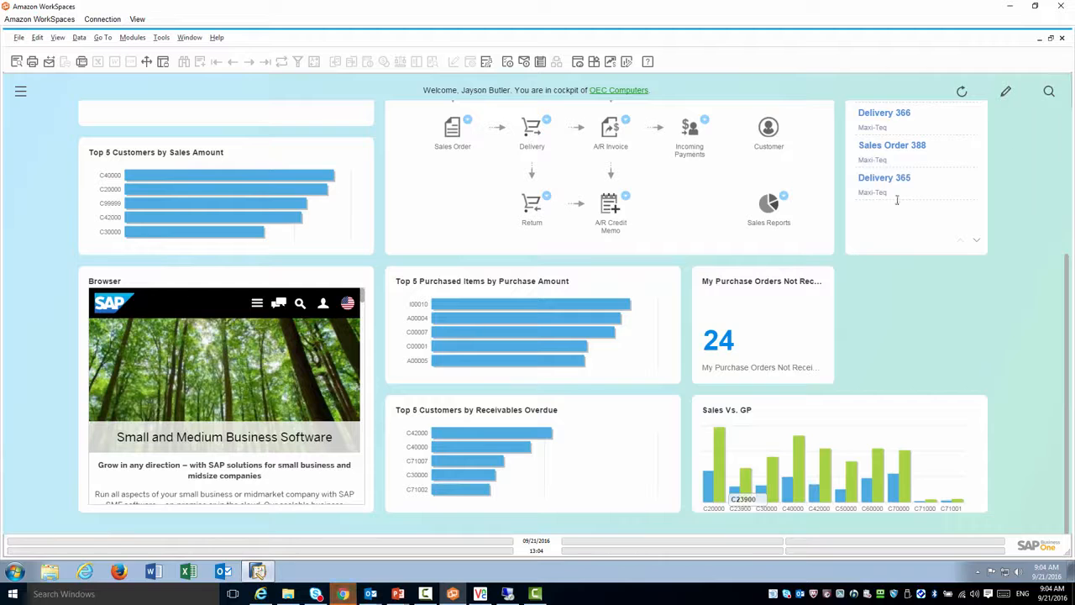
Open C20000's master data with the Sales Vs. GP widget's "Open BP master" action and launch View Customer 360 from the record
left_click(707, 490)
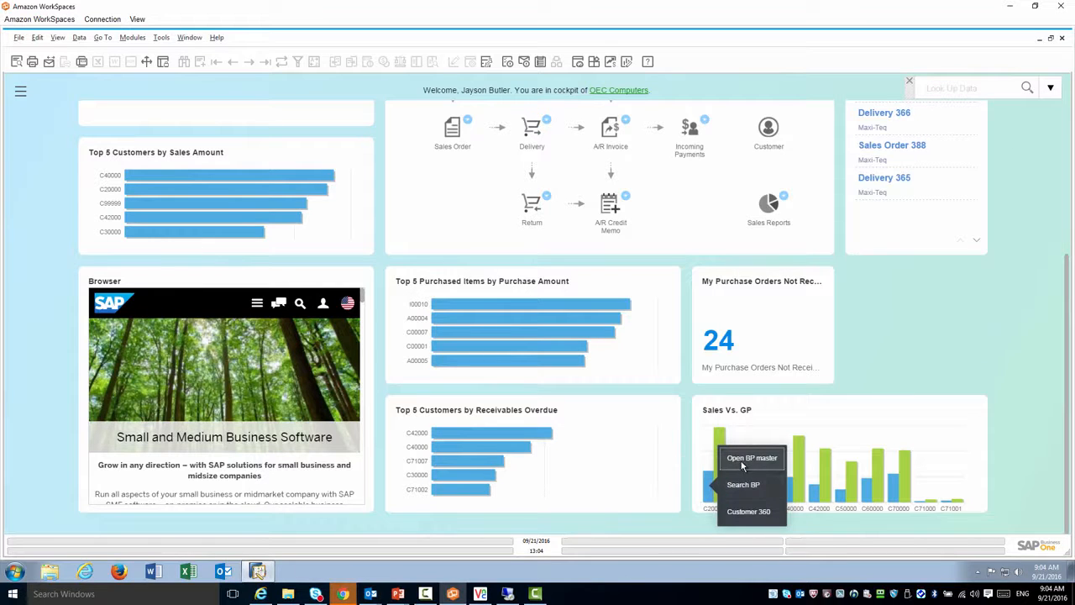
left_click(742, 461)
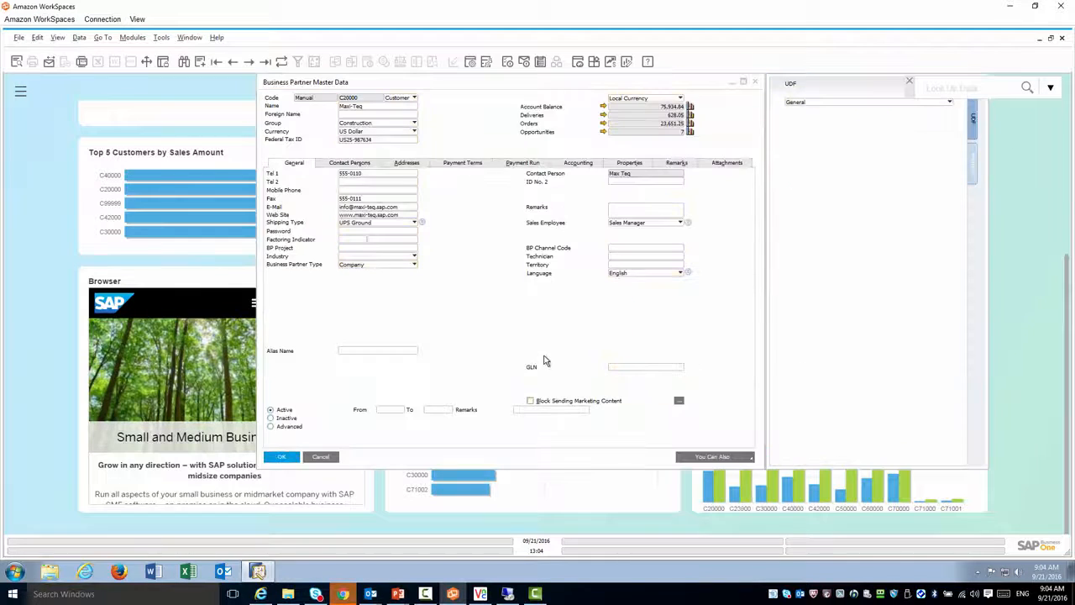
left_click(750, 459)
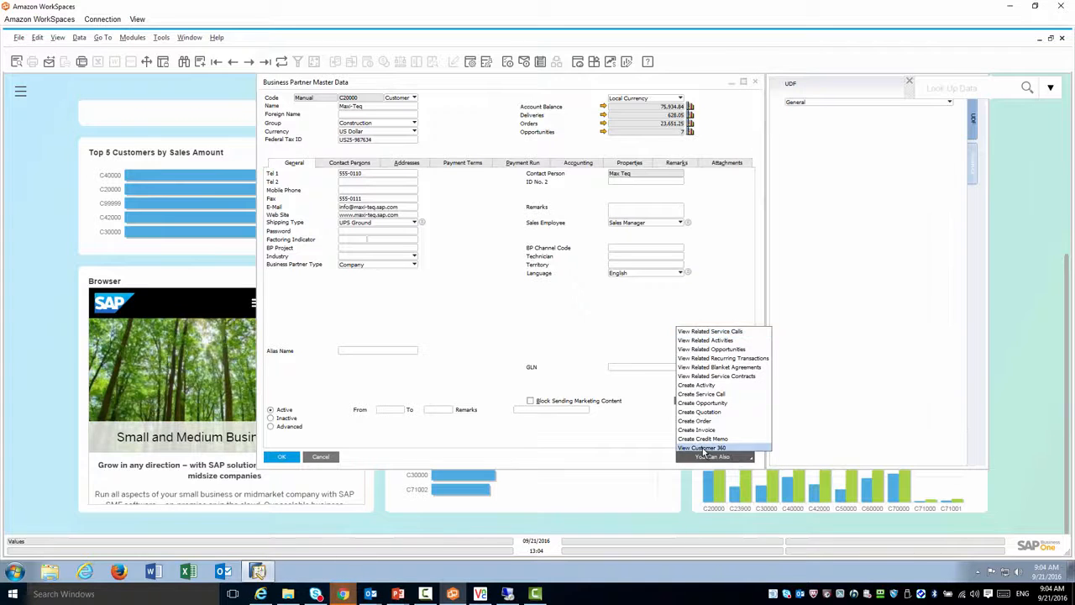
left_click(705, 449)
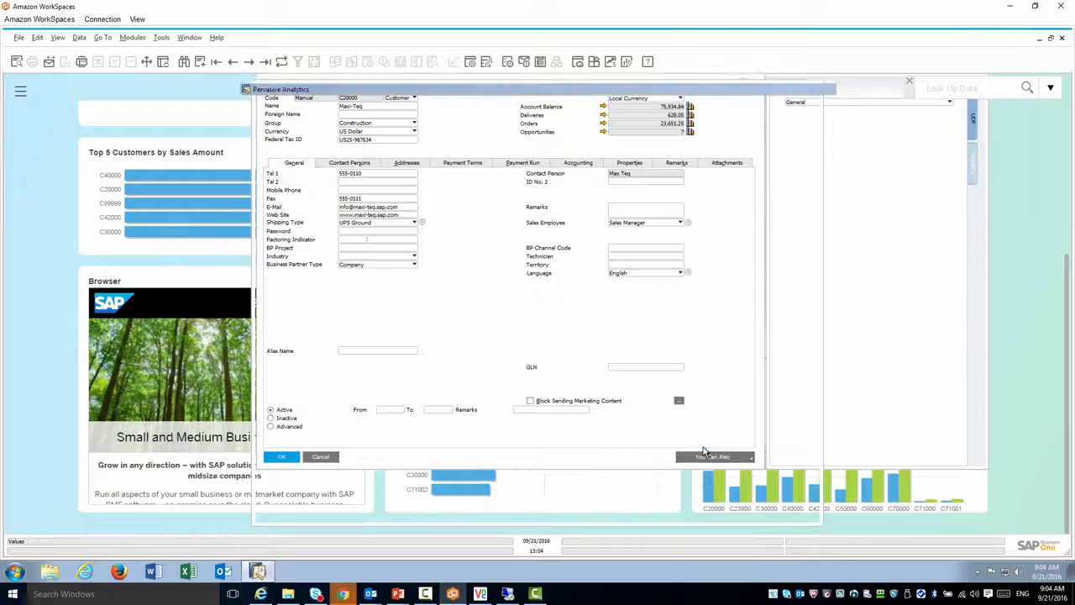